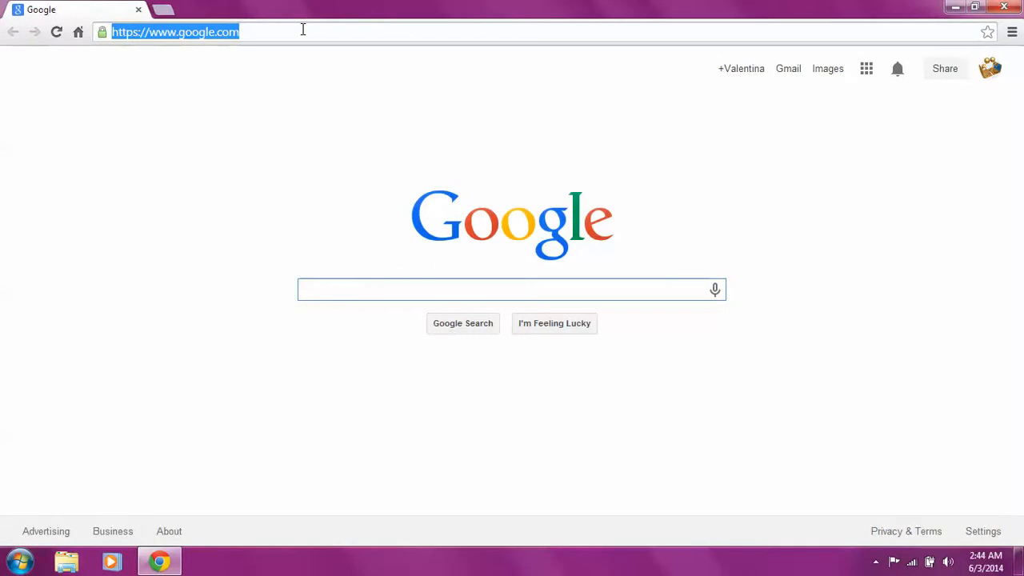
pyautogui.write('you')
# Step: Load youtube.com from the Chrome address bar autocomplete
pyautogui.press('Return')
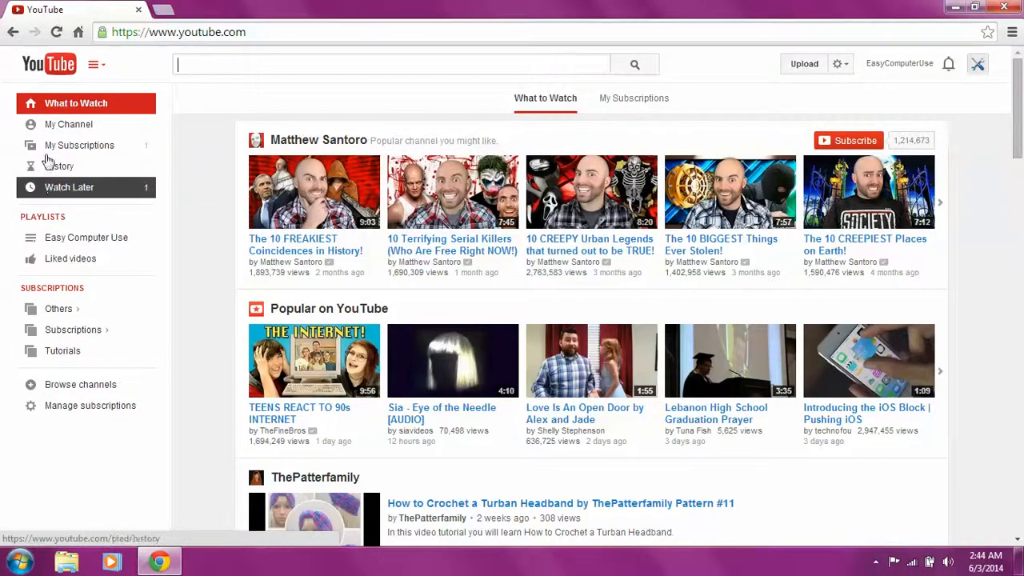
# Step: Create a new playlist titled 'Sample' with Private privacy from the channel's Playlists page
pyautogui.click(42, 217)
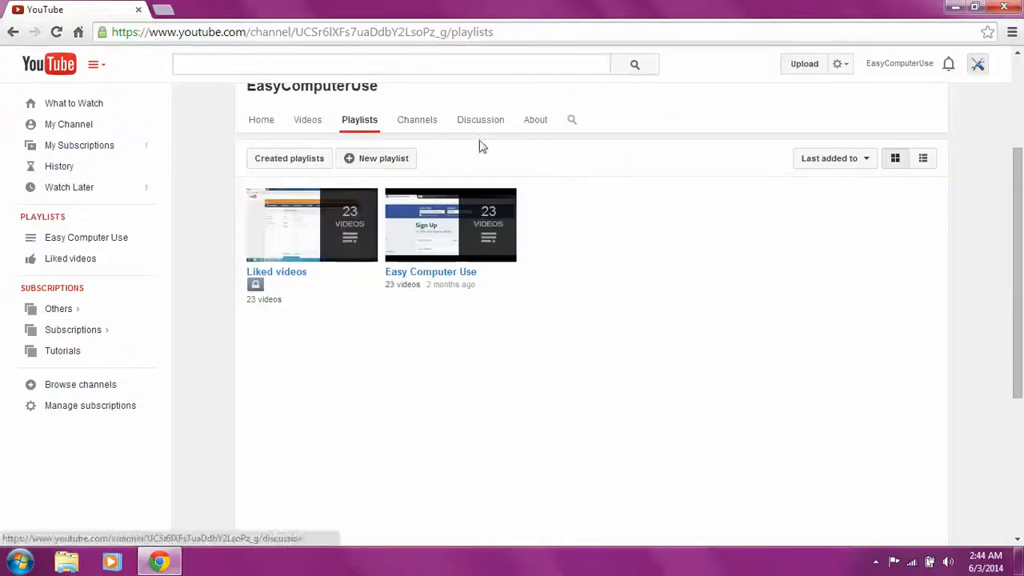
pyautogui.click(386, 160)
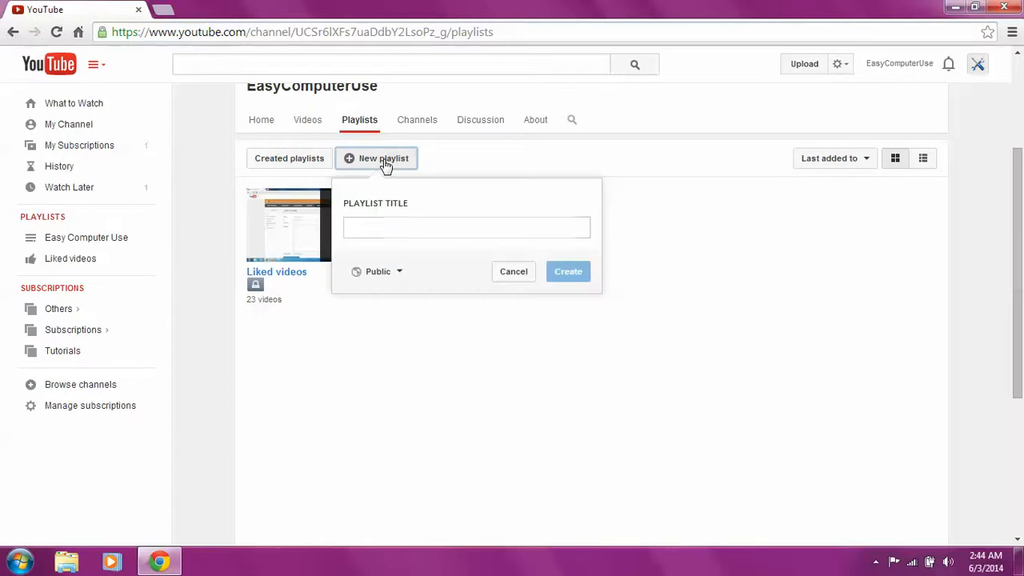
pyautogui.click(388, 225)
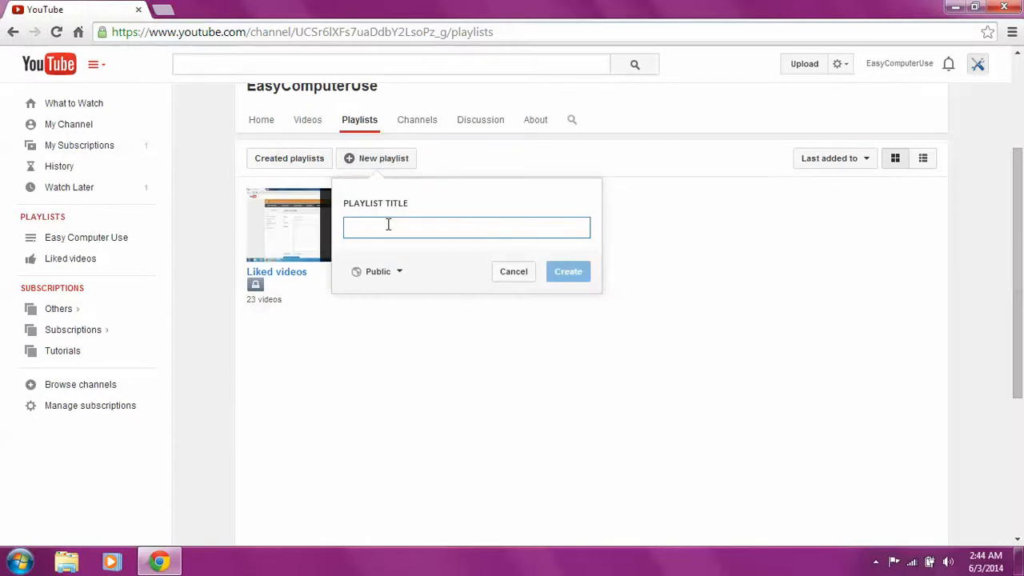
pyautogui.write('Sample')
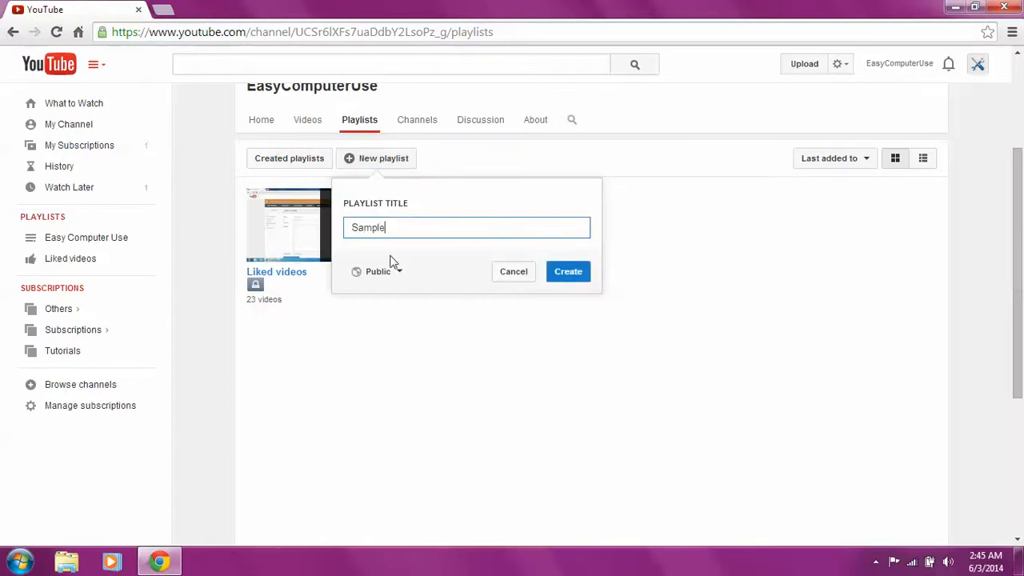
pyautogui.click(399, 273)
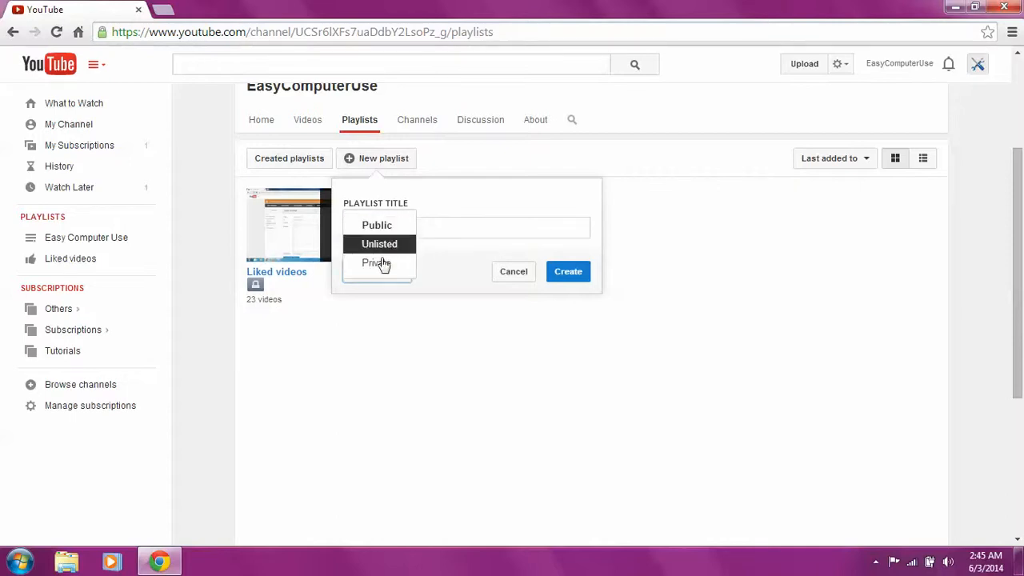
pyautogui.click(383, 264)
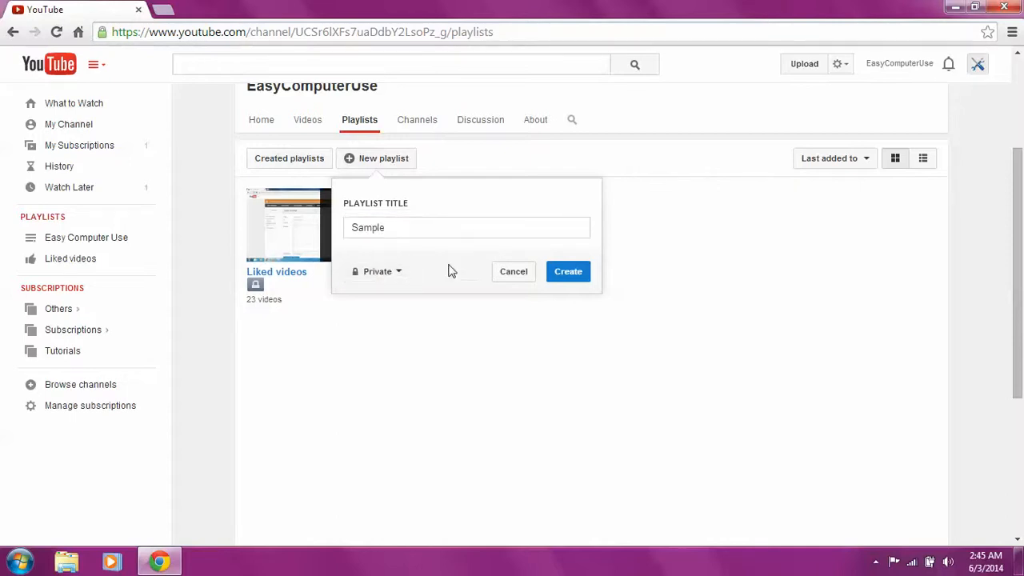
pyautogui.click(567, 271)
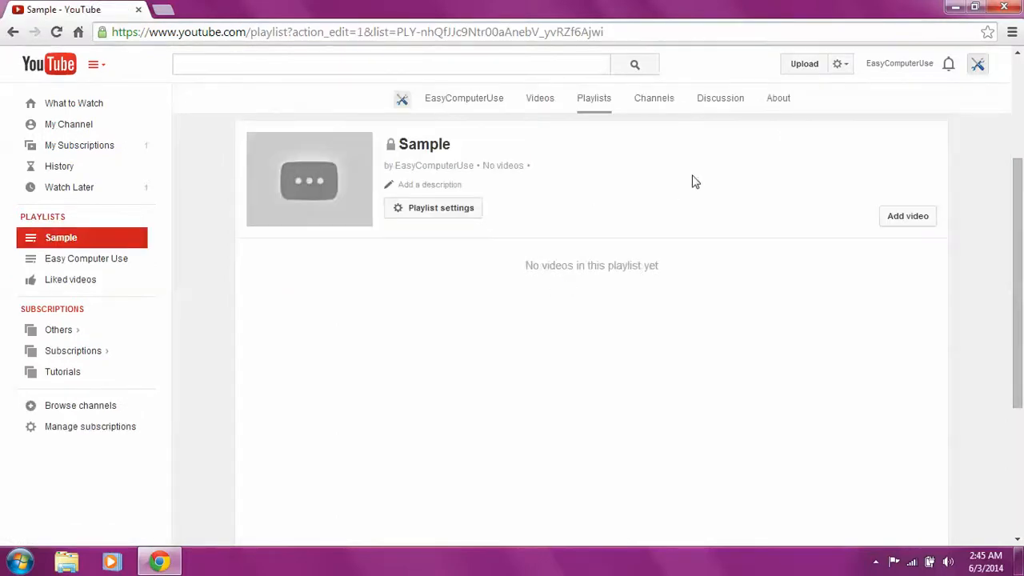
# Step: Add John Legend - All of Me to the playlist via a 'john legend' video search
pyautogui.click(907, 217)
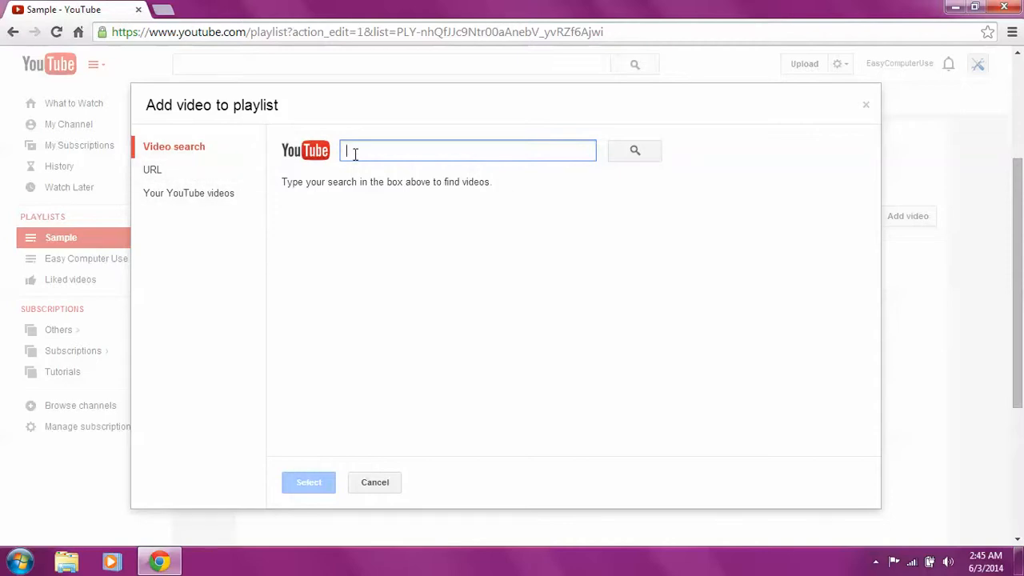
pyautogui.write('john legend')
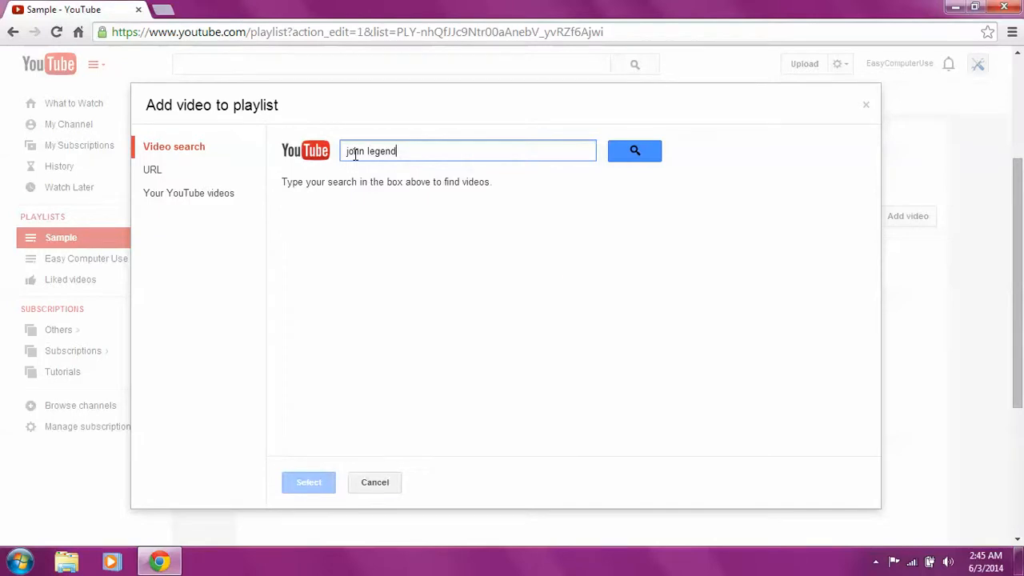
pyautogui.press('Return')
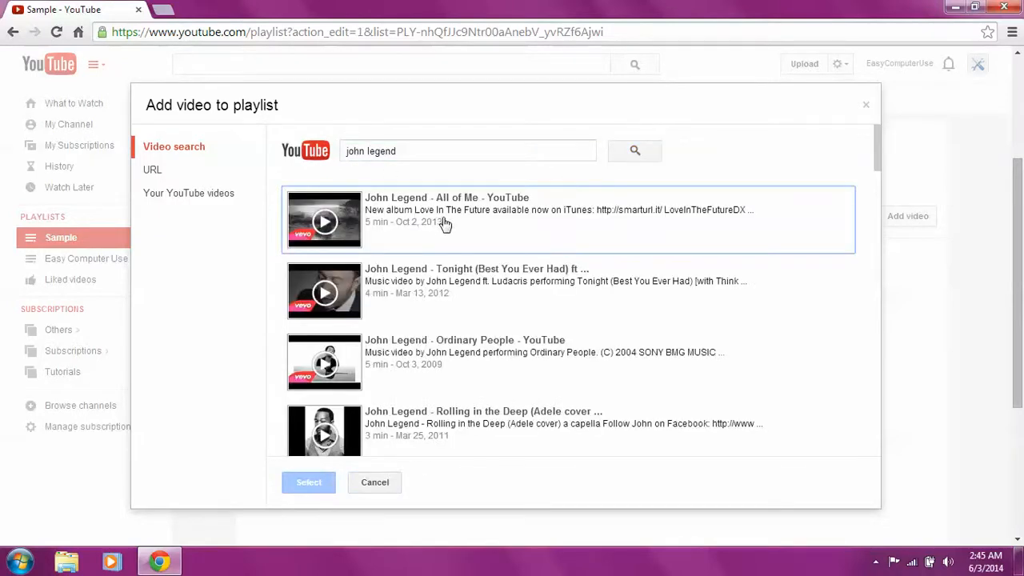
pyautogui.scroll(-5, 445, 224)
pyautogui.scroll(-5, 445, 224)
pyautogui.scroll(10, 445, 224)
pyautogui.scroll(-5, 407, 342)
pyautogui.scroll(-5, 407, 342)
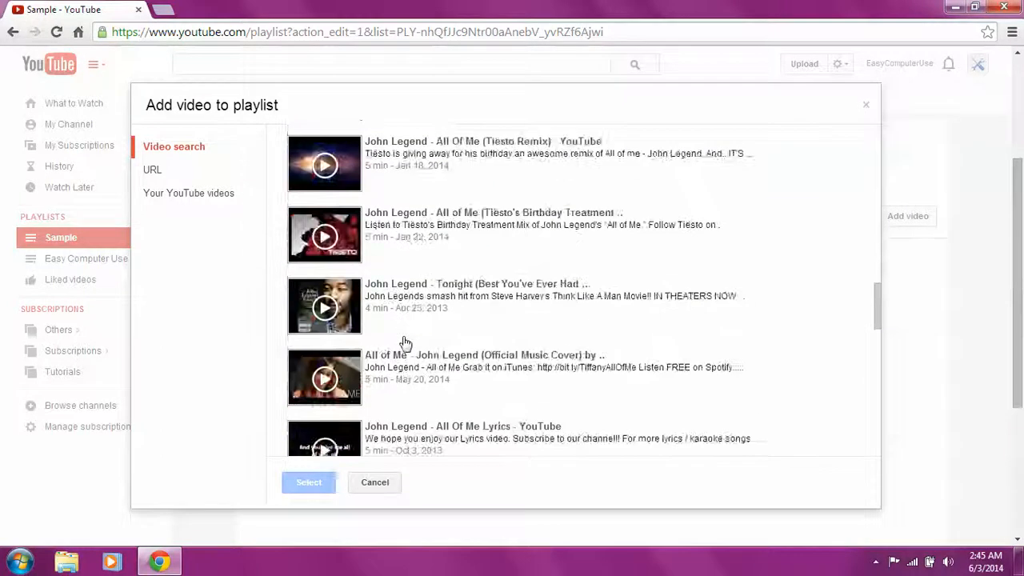
pyautogui.scroll(-5, 406, 343)
pyautogui.scroll(-3, 407, 342)
pyautogui.scroll(-5, 406, 343)
pyautogui.scroll(-5, 406, 342)
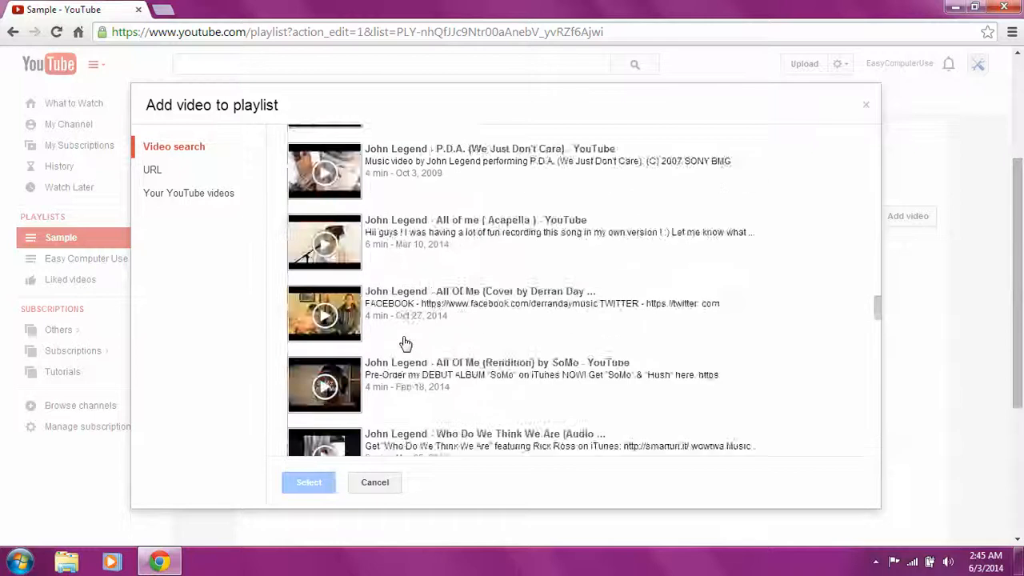
pyautogui.scroll(-5, 406, 342)
pyautogui.scroll(-5, 406, 342)
pyautogui.scroll(15, 406, 342)
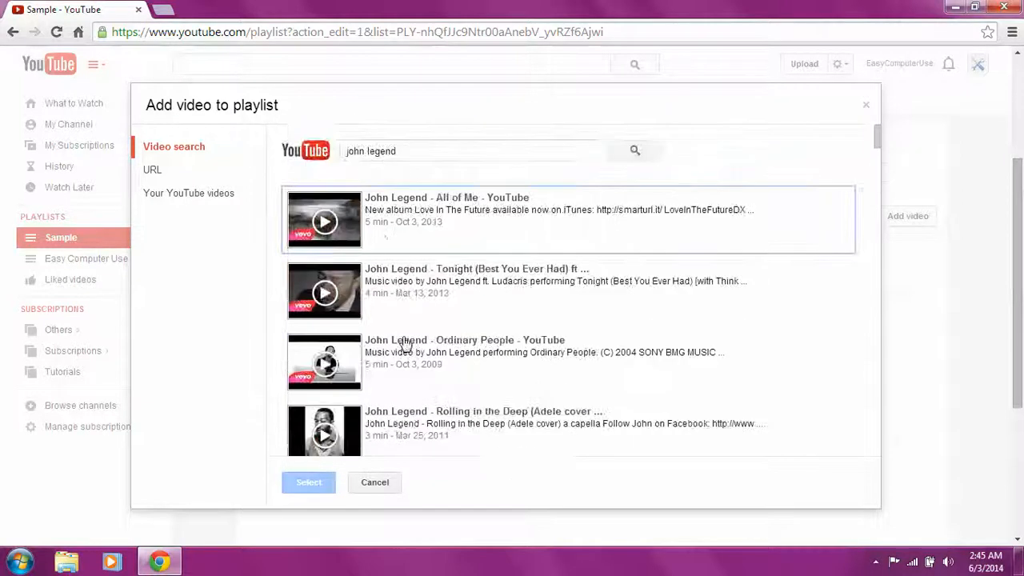
pyautogui.click(393, 218)
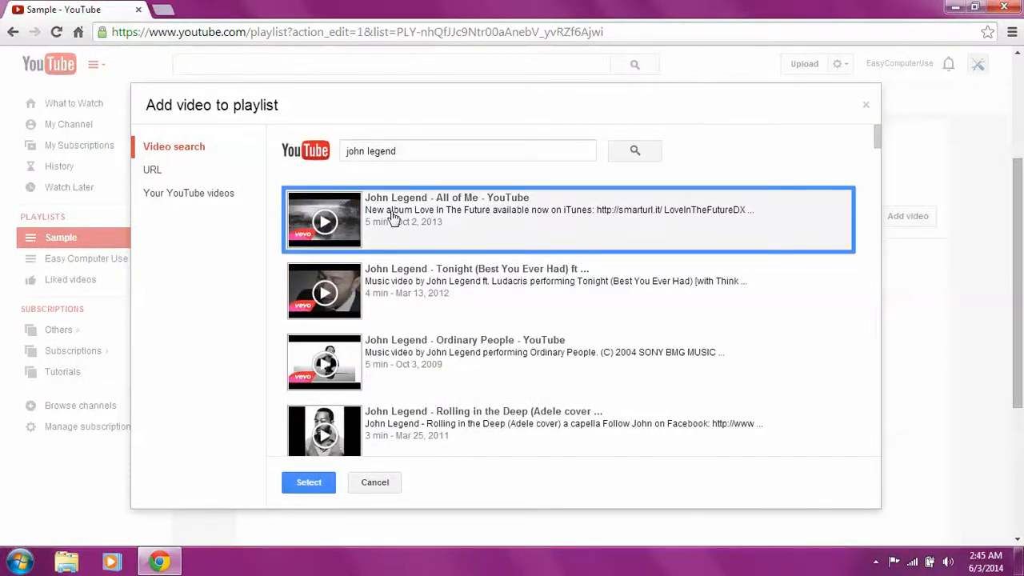
pyautogui.click(310, 484)
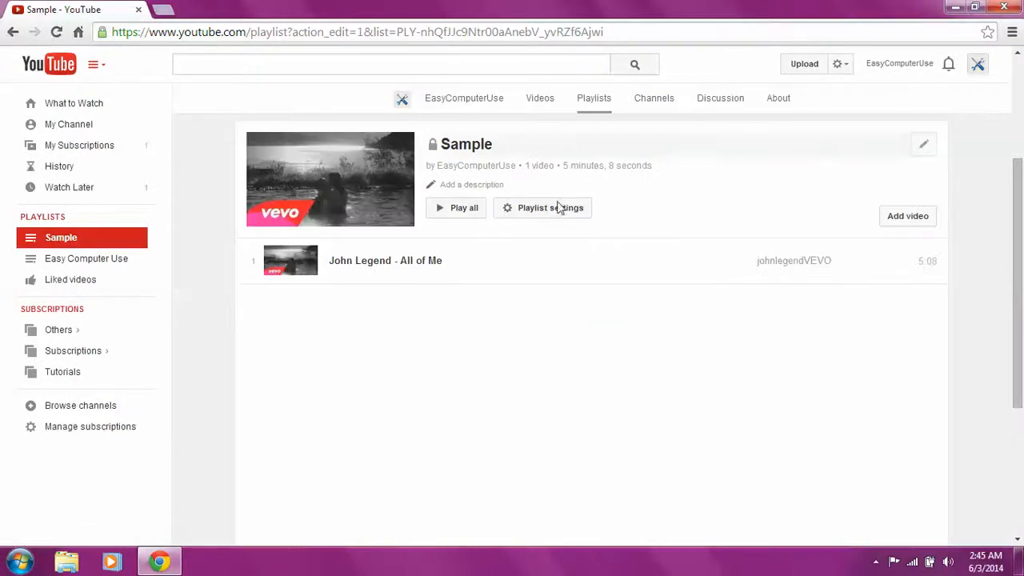
# Step: Bring up adding a video by URL and start a new browser tab
pyautogui.click(908, 216)
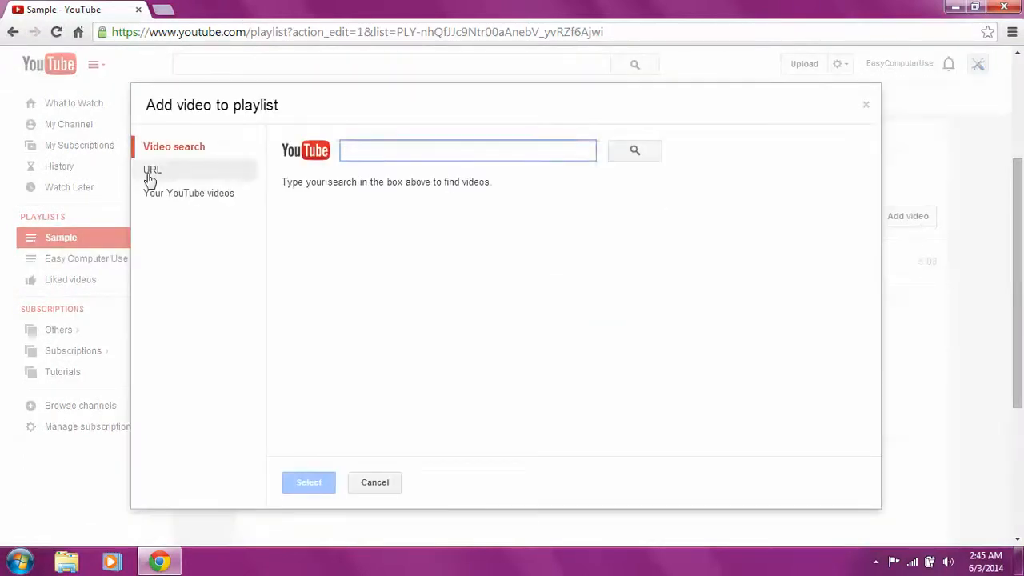
pyautogui.click(152, 170)
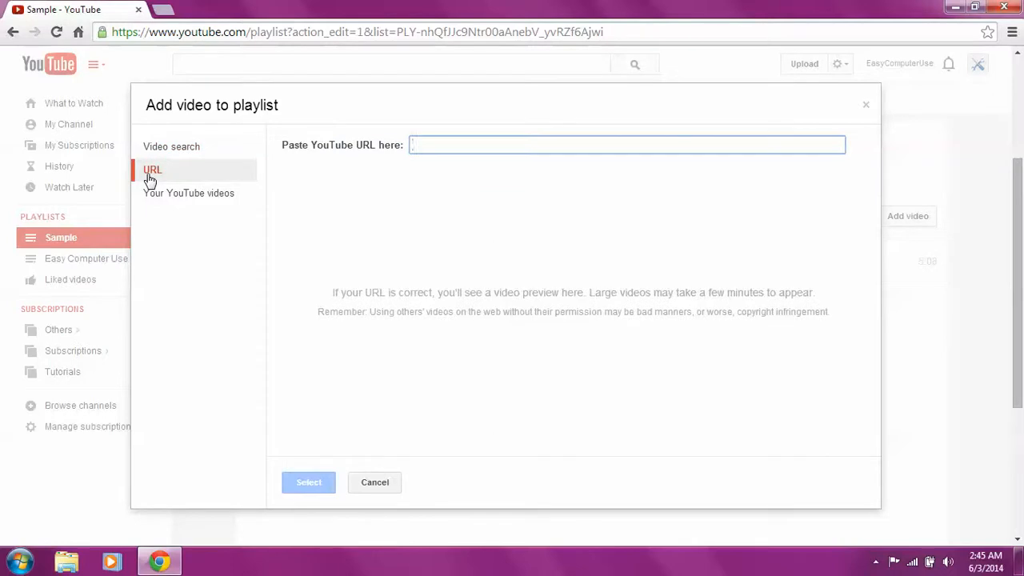
pyautogui.click(166, 9)
pyautogui.write('youtube.com')
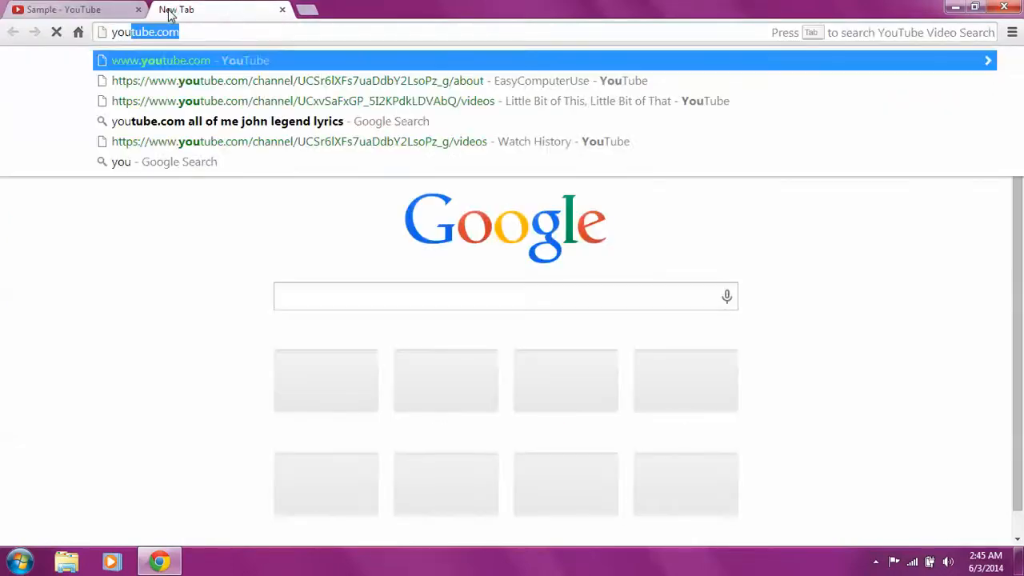
# Step: Search YouTube in the new tab for 'john legend all of me spoof'
pyautogui.press('Return')
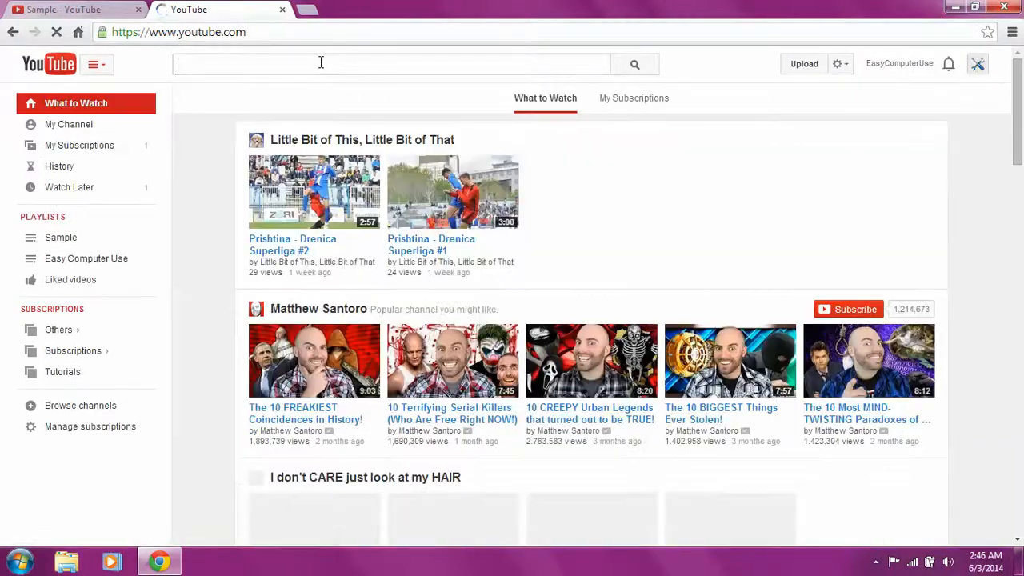
pyautogui.write('john ')
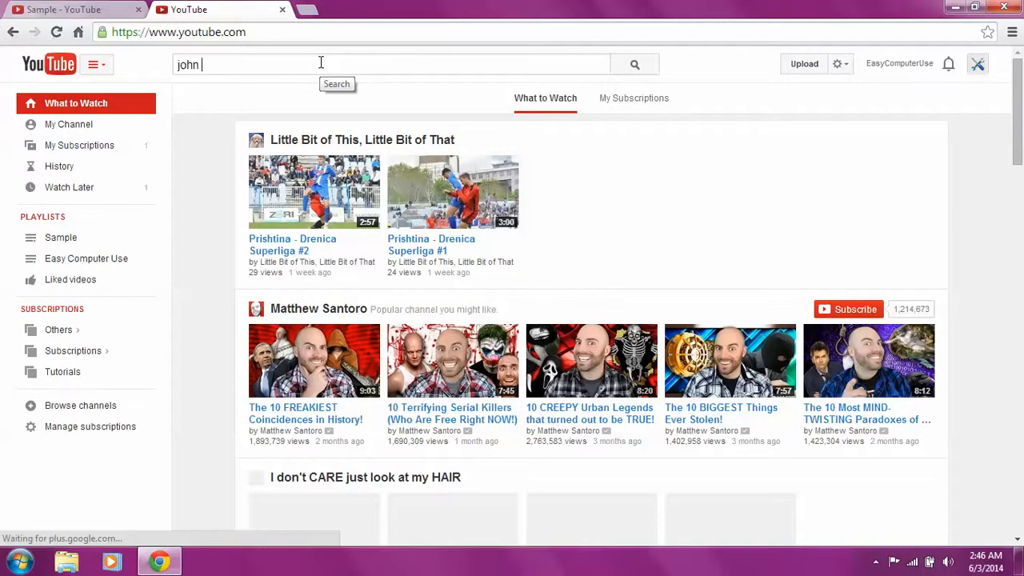
pyautogui.write('legend')
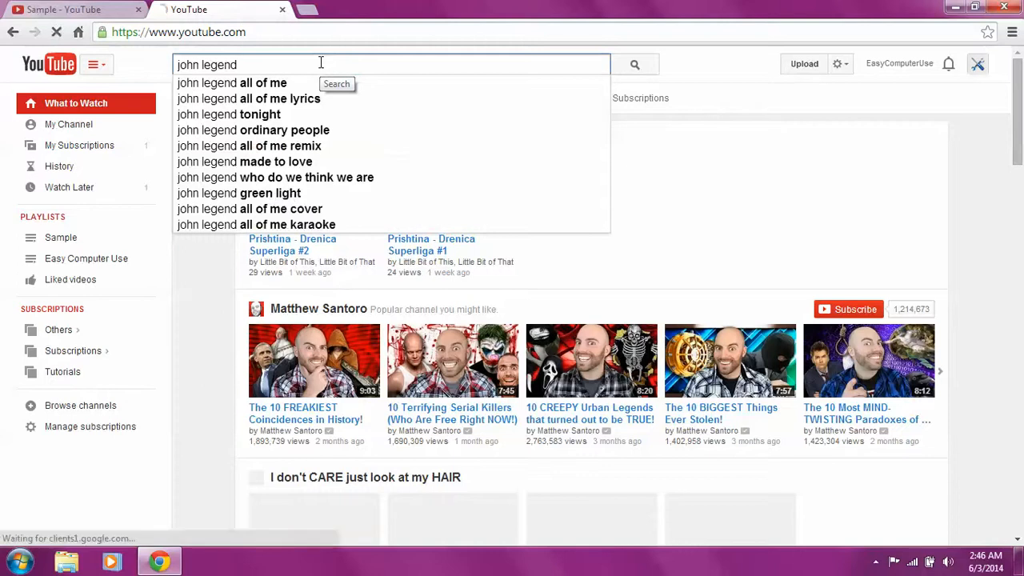
pyautogui.press('Down')
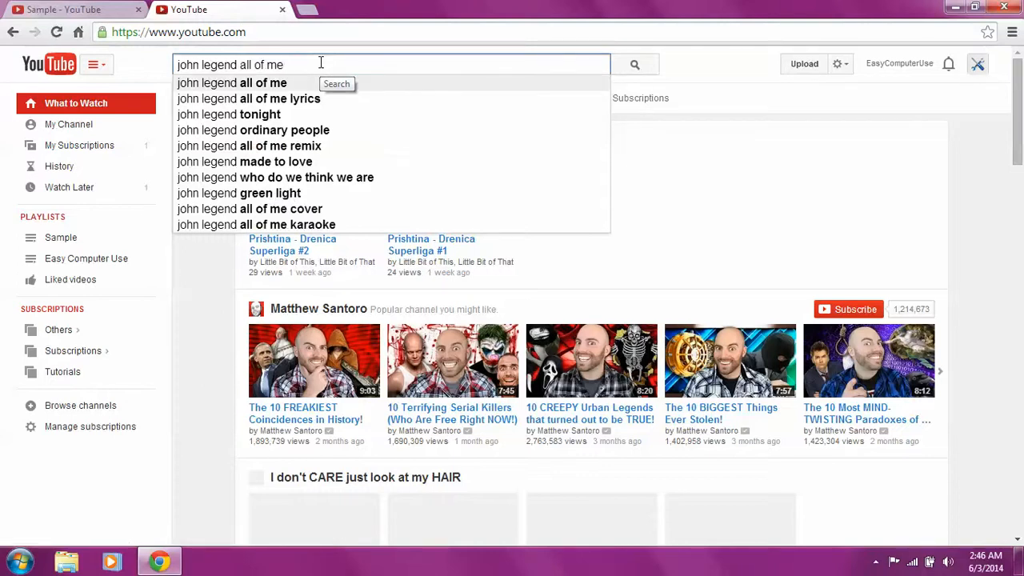
pyautogui.write(' sp')
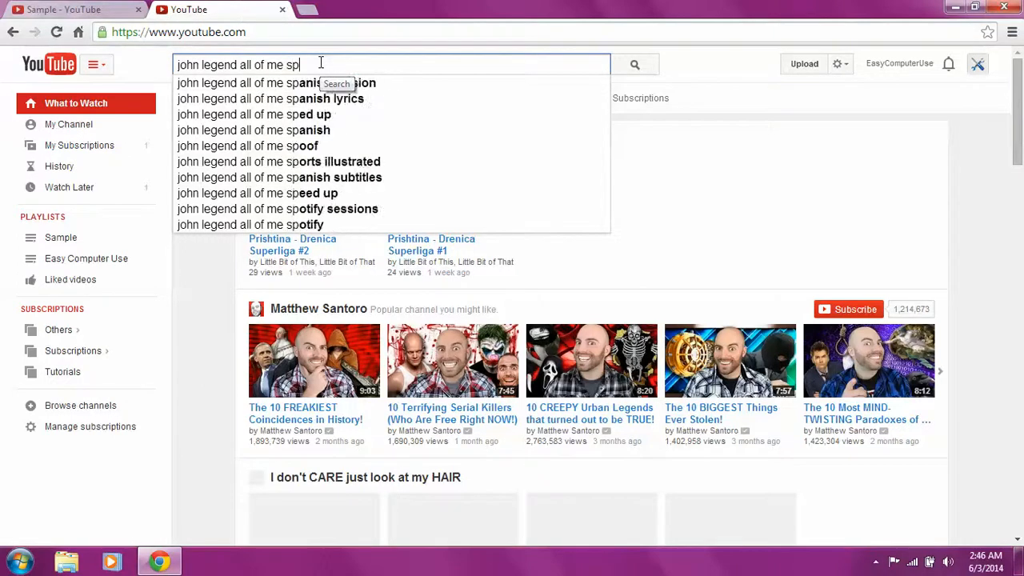
pyautogui.write('oof')
pyautogui.press('Return')
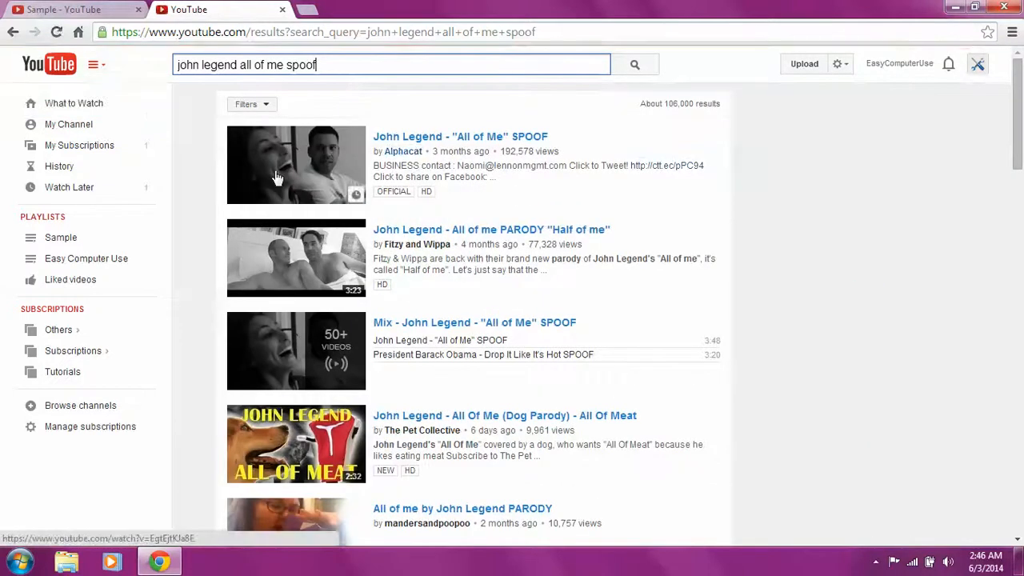
# Step: Copy the first result's link address and return to the Sample playlist tab
pyautogui.rightClick(423, 136)
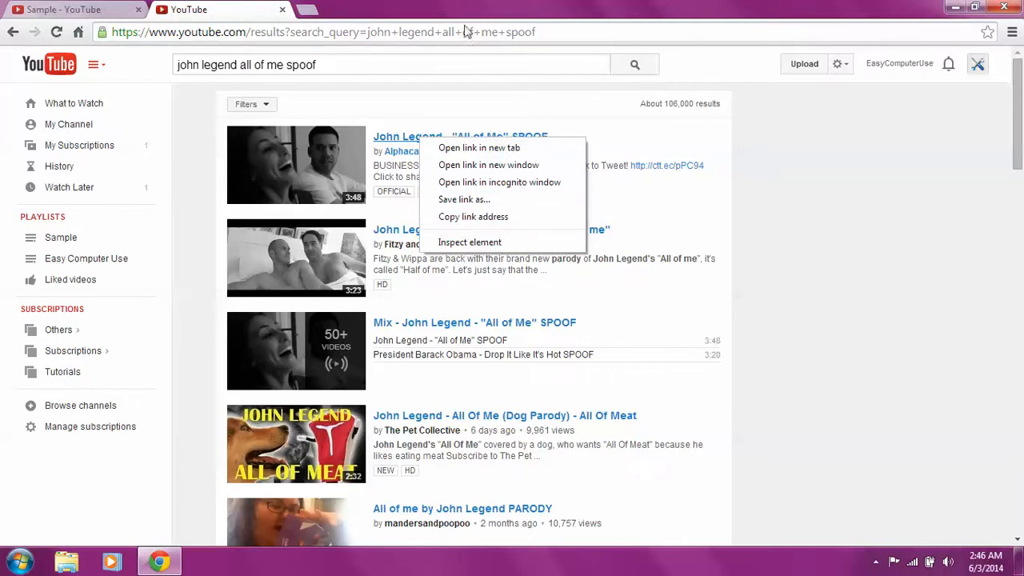
pyautogui.click(477, 217)
pyautogui.click(68, 9)
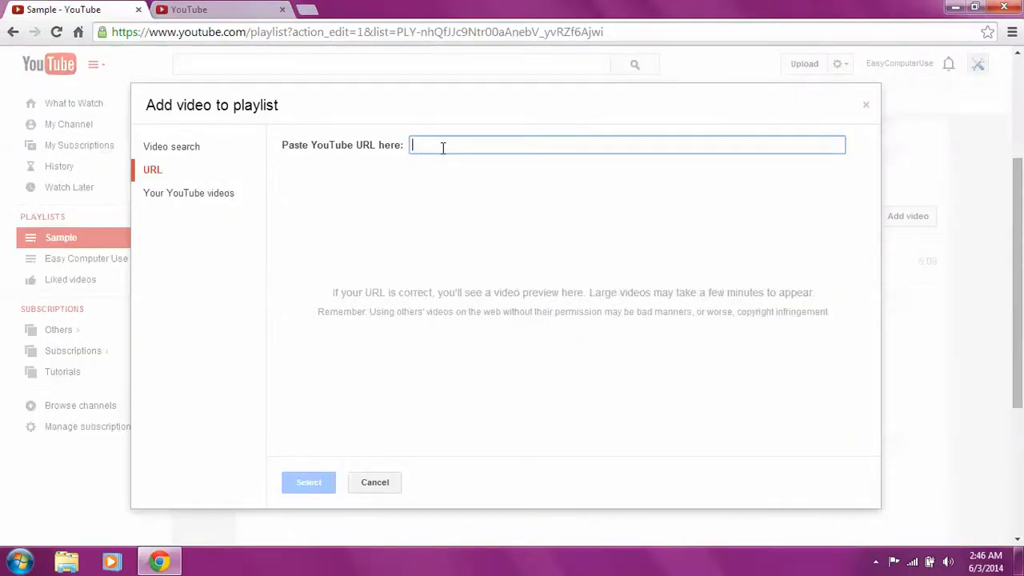
# Step: Paste the copied SPOOF video URL and add it to the Sample playlist
pyautogui.write('https://www.youtube.com/watch?v=EgtEjtKJa8E')
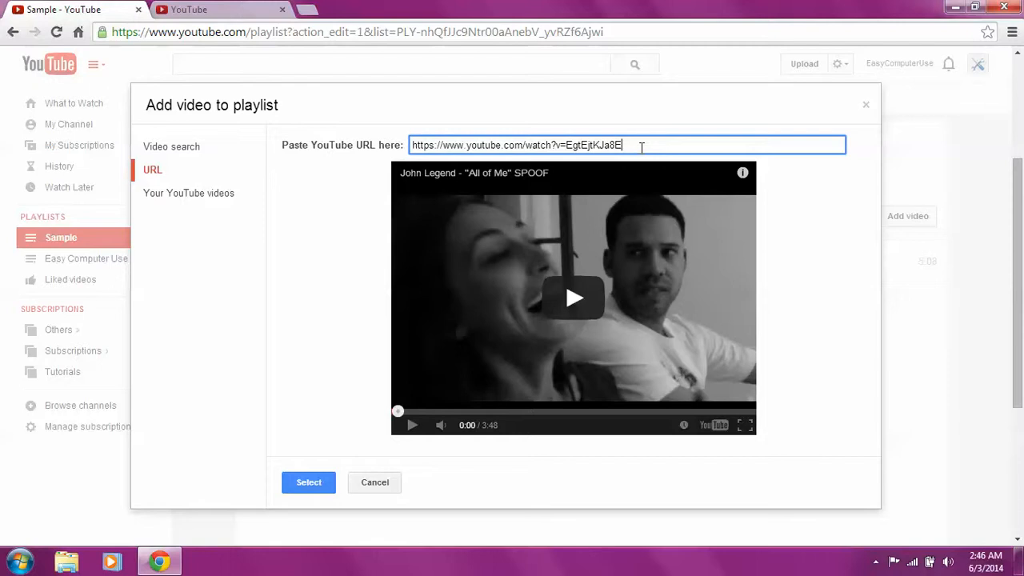
pyautogui.click(305, 484)
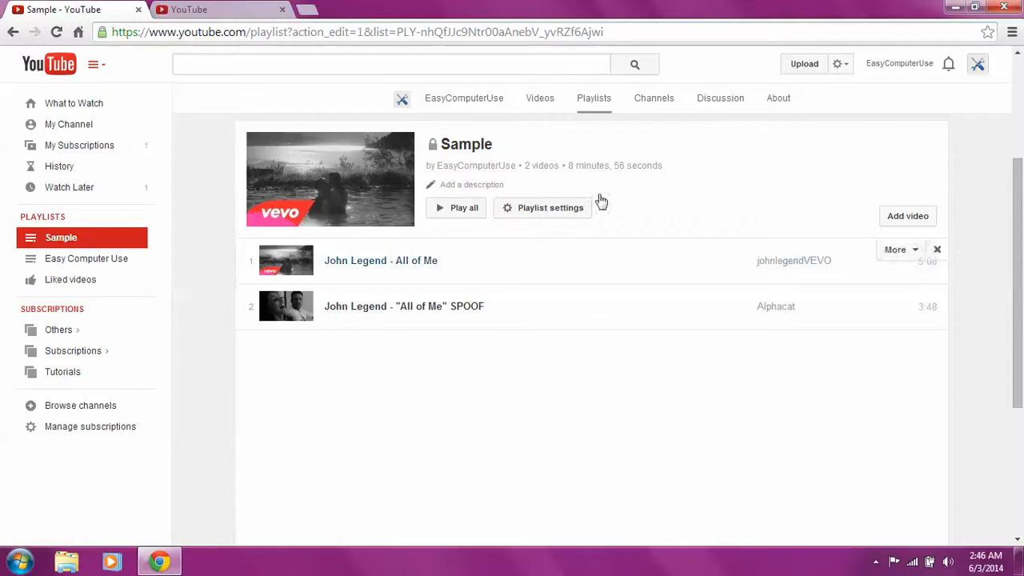
# Step: Add 'How to Clear Your YouTube Watched Videos History' from Your YouTube videos to the playlist
pyautogui.click(908, 217)
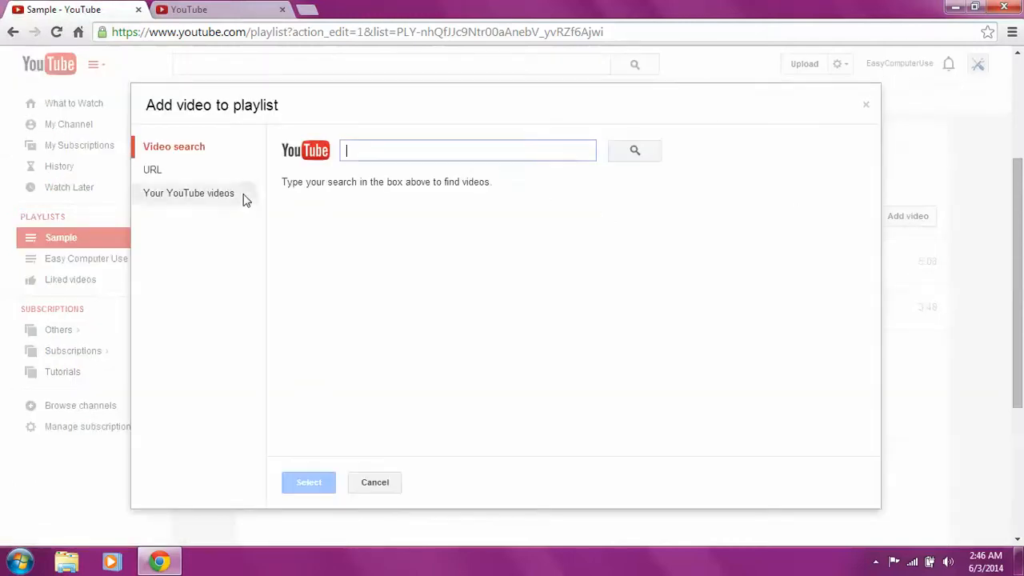
pyautogui.click(176, 198)
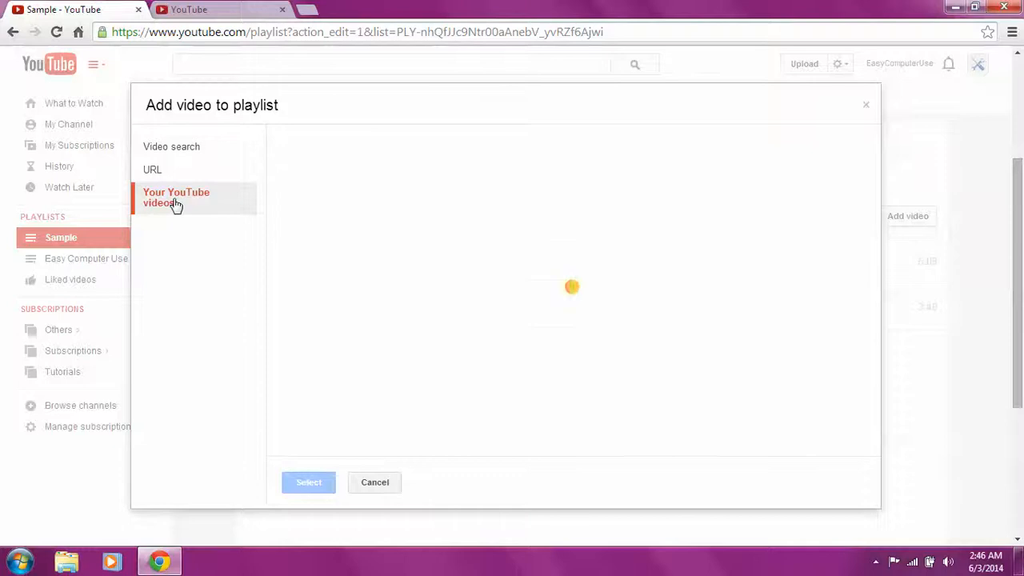
pyautogui.scroll(-5, 560, 244)
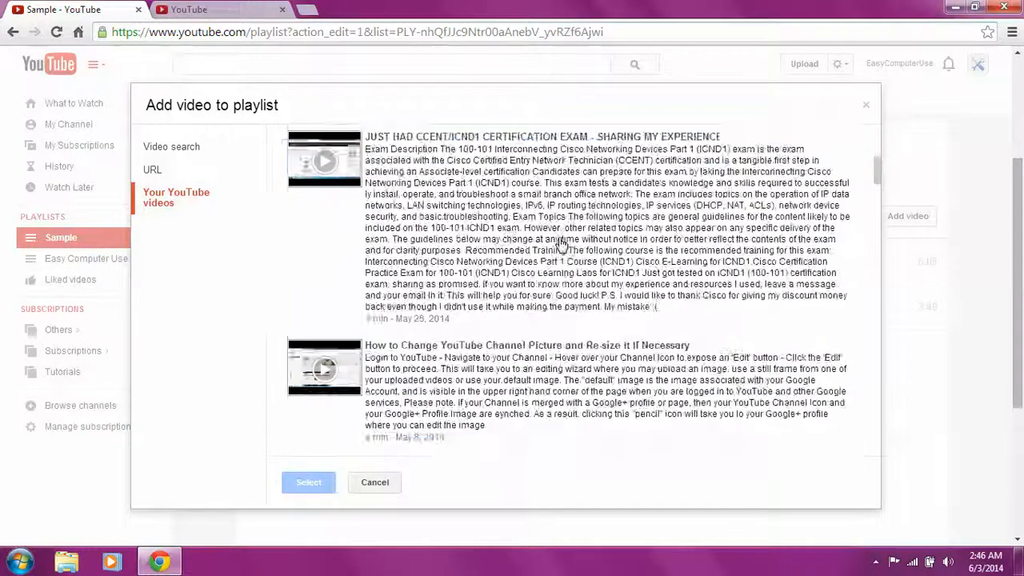
pyautogui.scroll(-4, 560, 244)
pyautogui.scroll(-4, 560, 244)
pyautogui.scroll(-4, 560, 244)
pyautogui.scroll(-4, 560, 244)
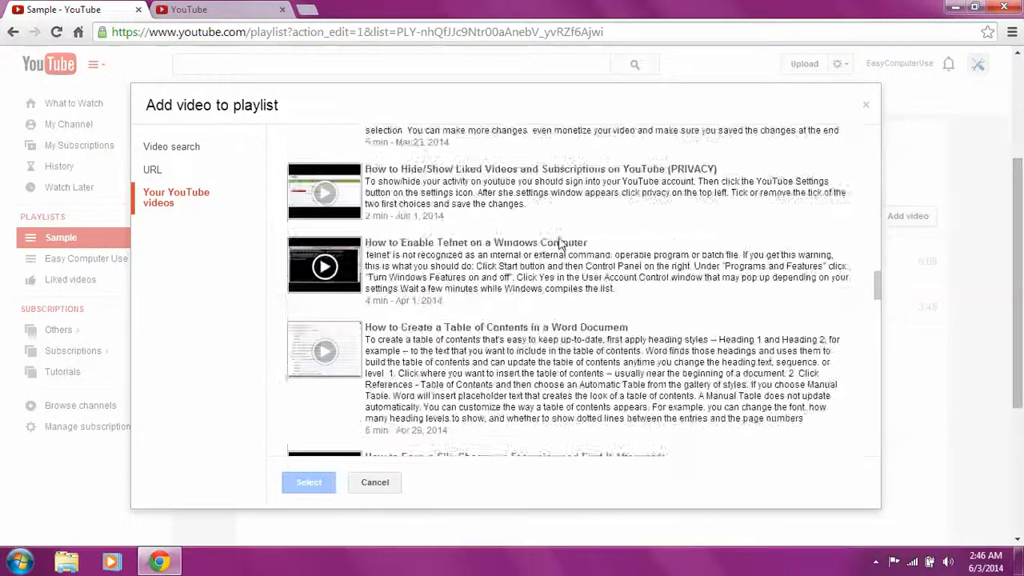
pyautogui.scroll(-4, 560, 244)
pyautogui.scroll(-4, 560, 244)
pyautogui.scroll(-2, 560, 244)
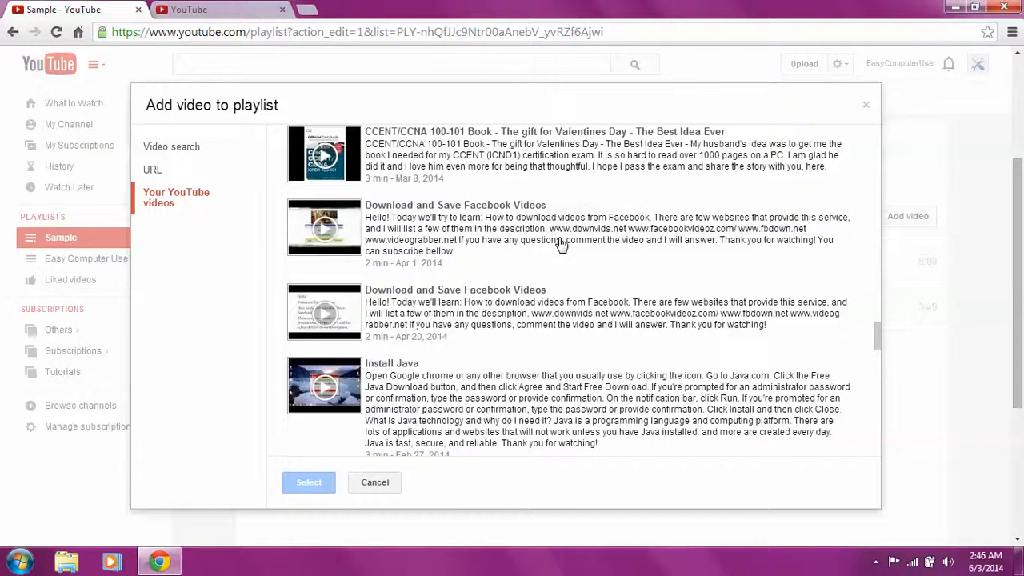
pyautogui.scroll(-2, 560, 244)
pyautogui.scroll(-4, 563, 244)
pyautogui.scroll(-4, 563, 245)
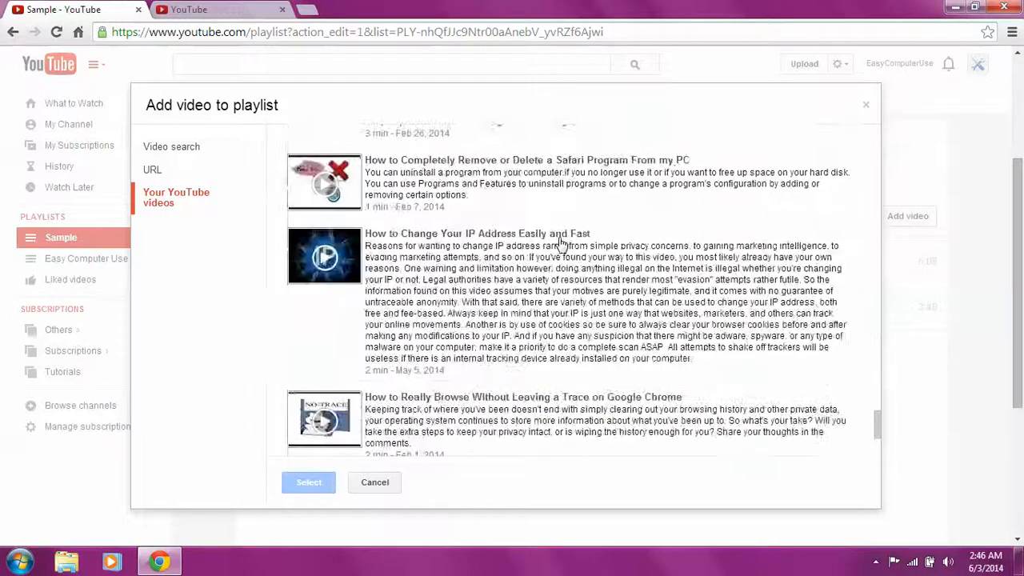
pyautogui.scroll(-4, 563, 245)
pyautogui.scroll(-4, 562, 244)
pyautogui.scroll(-4, 560, 244)
pyautogui.scroll(8, 560, 244)
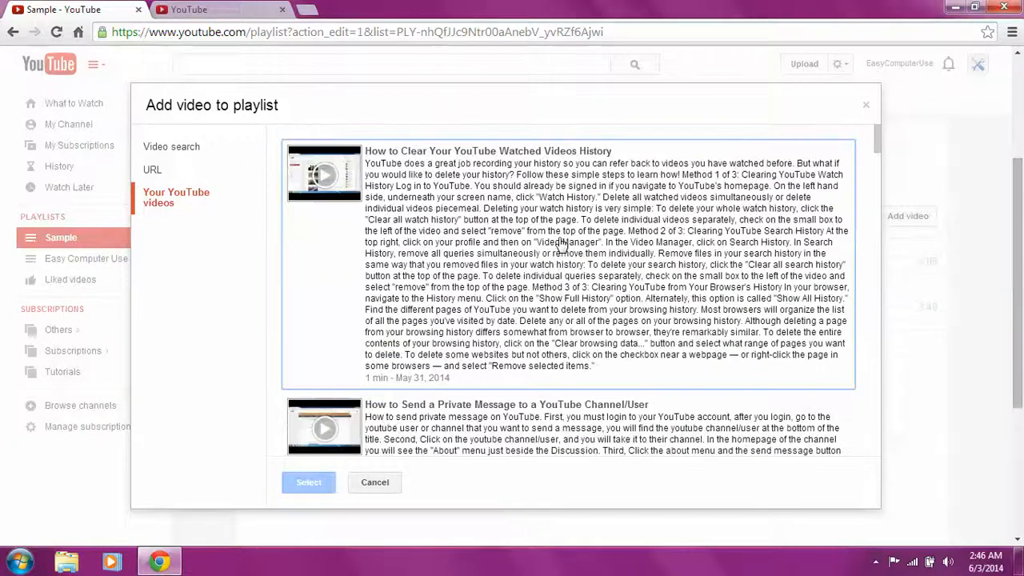
pyautogui.click(466, 183)
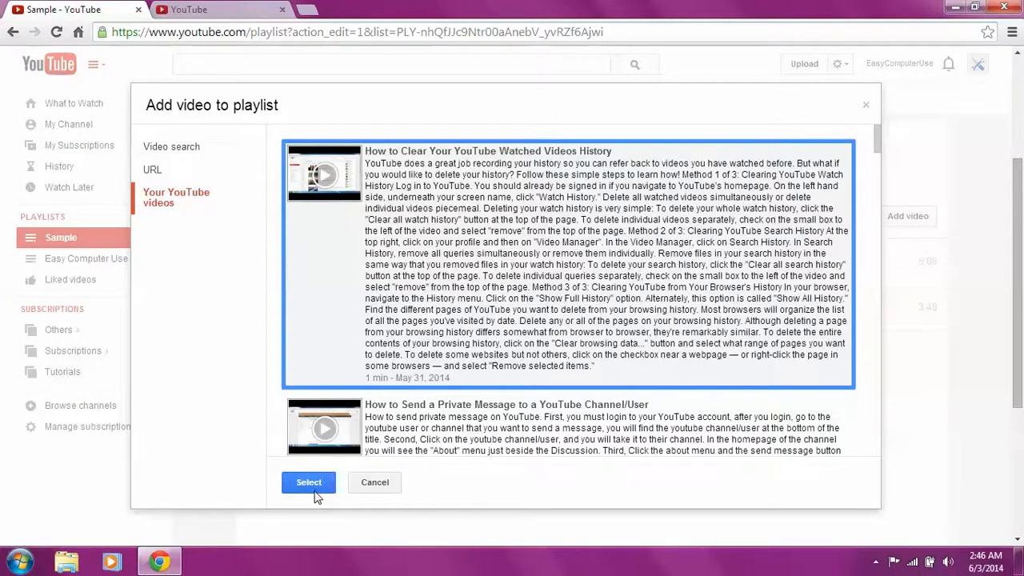
pyautogui.click(309, 482)
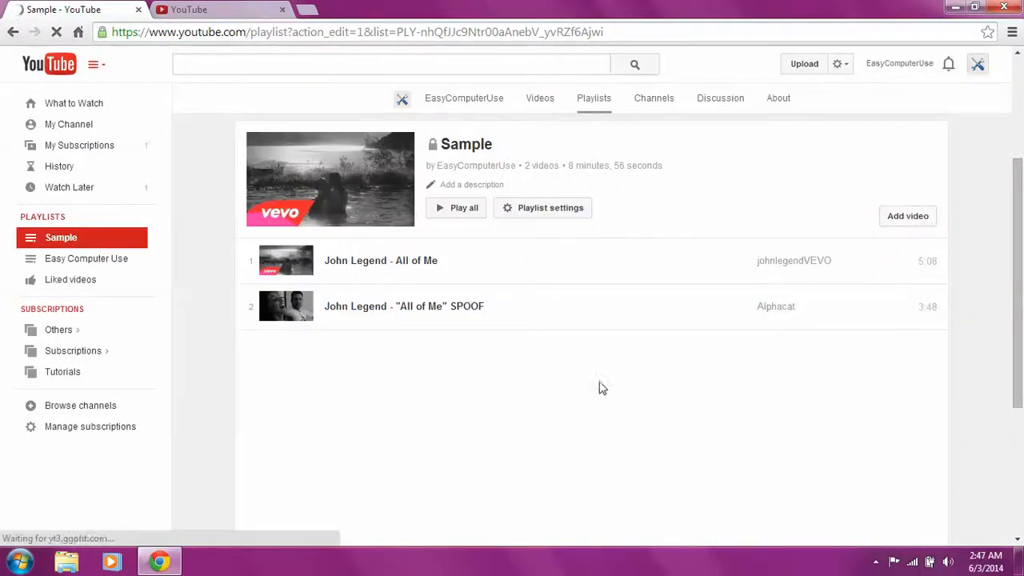
pyautogui.moveTo(593, 260)
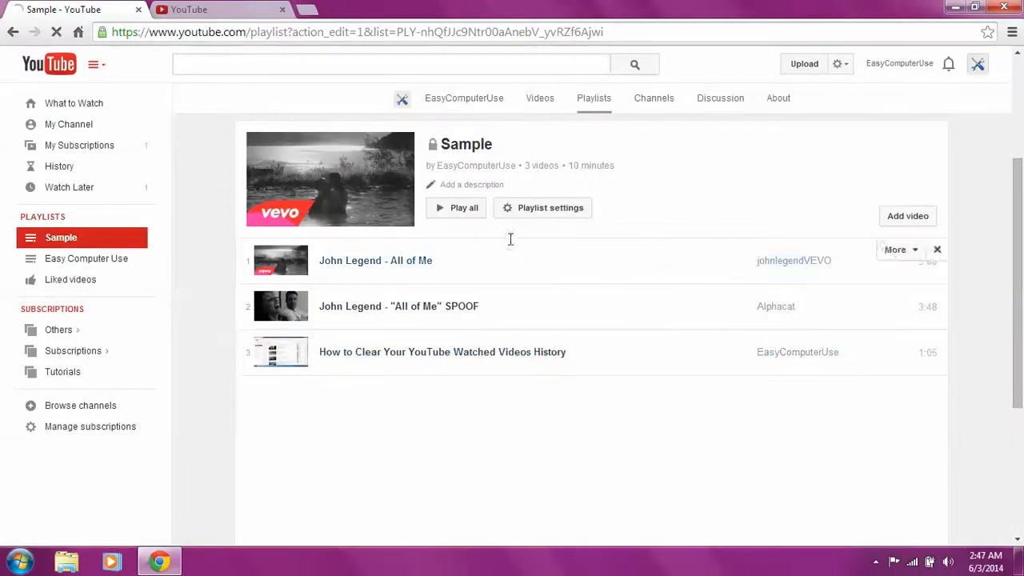
pyautogui.scroll(3, 512, 240)
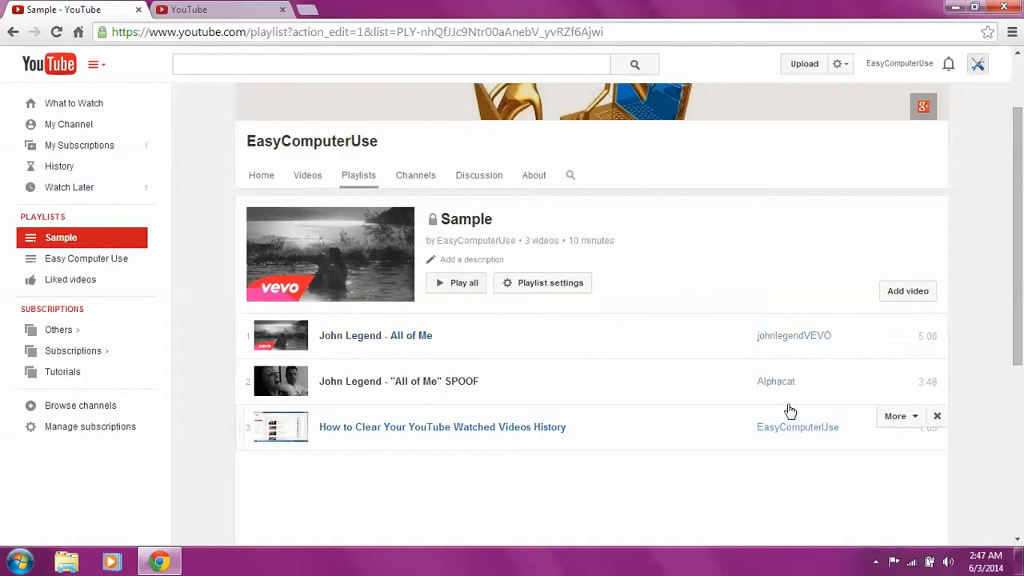
# Step: Play the playlist's second video, John Legend 'All of Me' SPOOF
pyautogui.moveTo(809, 372); pyautogui.dragTo(817, 353)
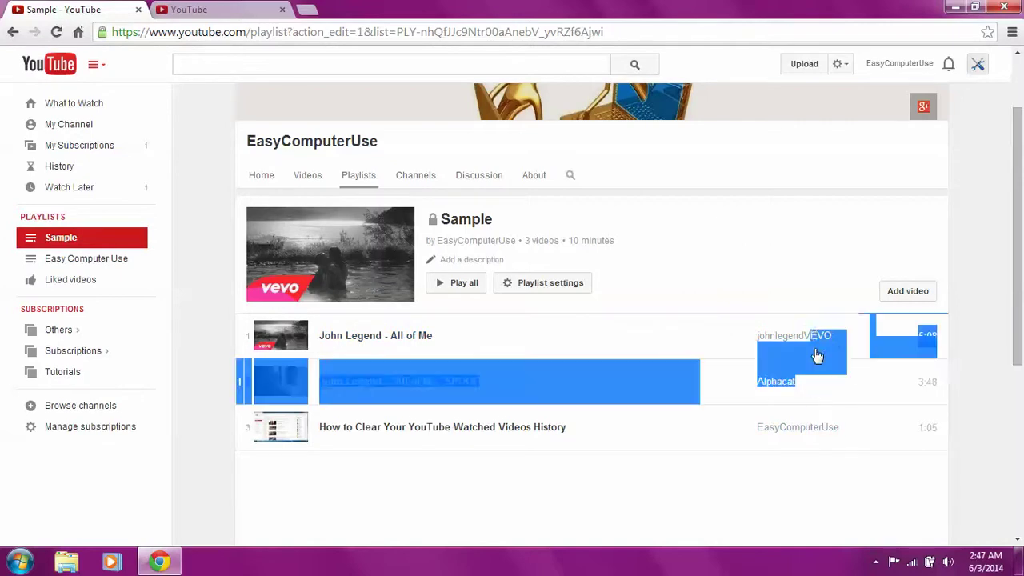
pyautogui.click(868, 392)
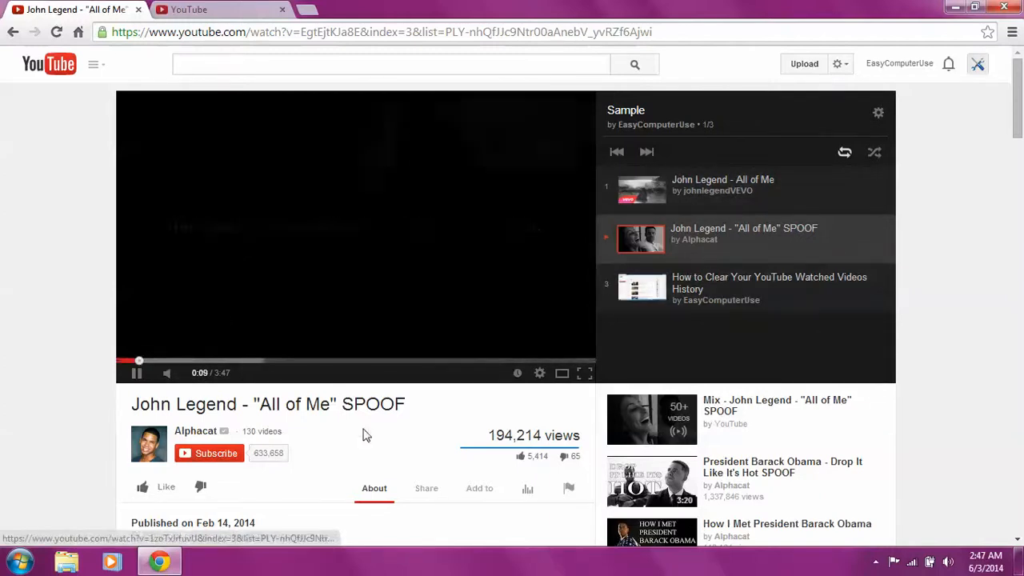
pyautogui.scroll(-5, 365, 433)
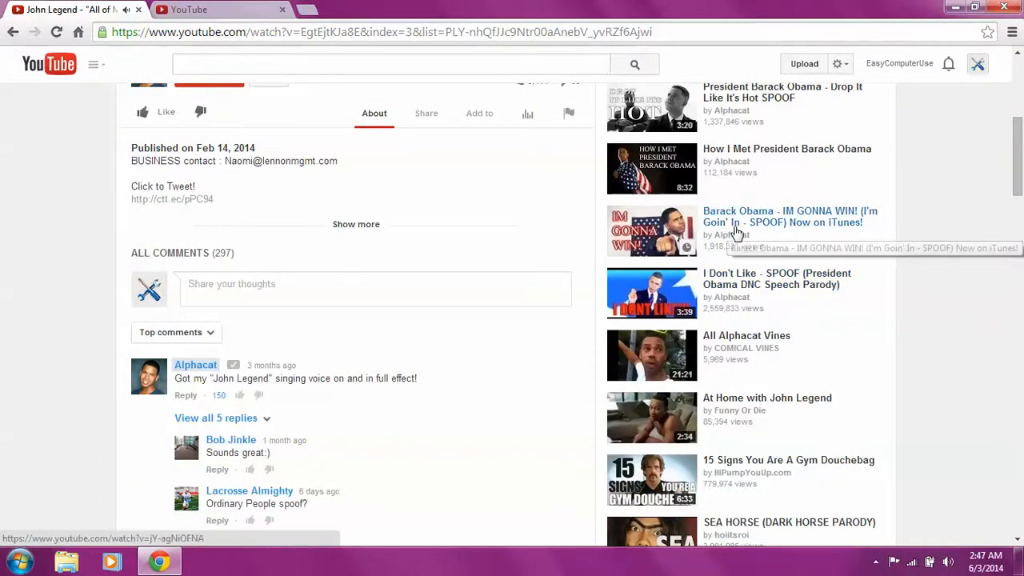
pyautogui.scroll(-5, 736, 232)
pyautogui.scroll(-2, 736, 232)
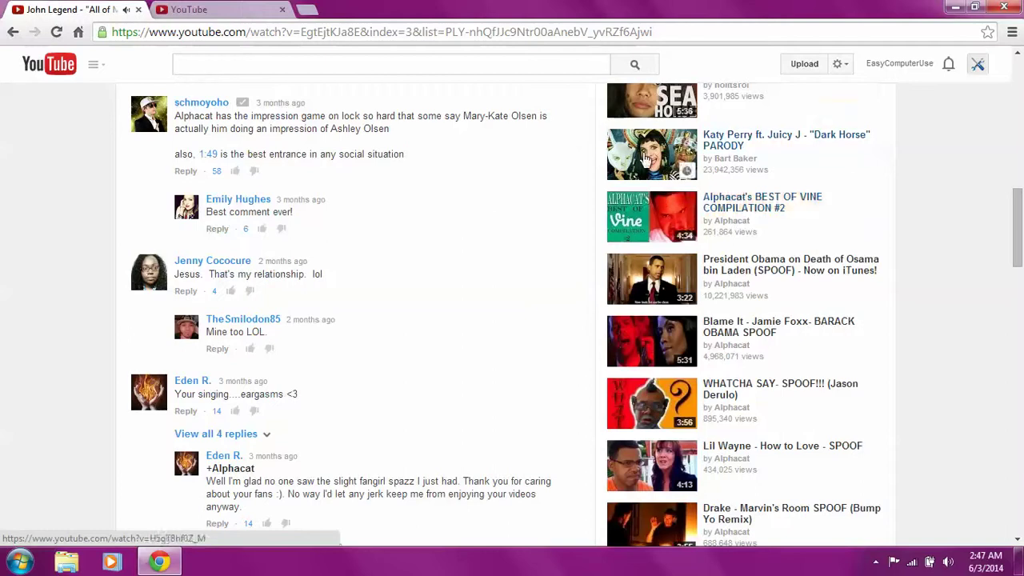
# Step: Open Alphacat's BEST OF VINE COMPILATION #2 from the sidebar and show its transcript
pyautogui.click(654, 223)
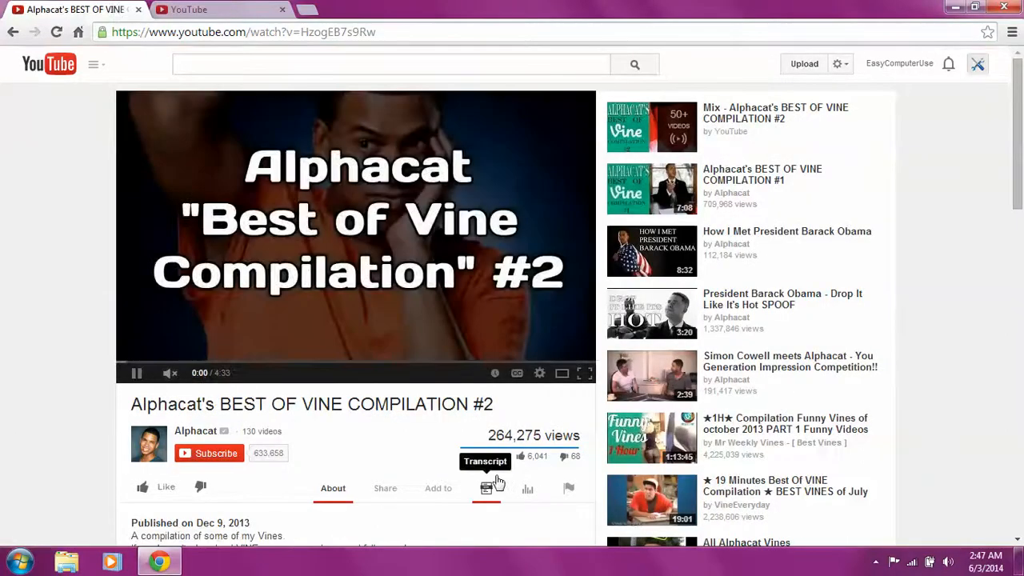
pyautogui.click(489, 487)
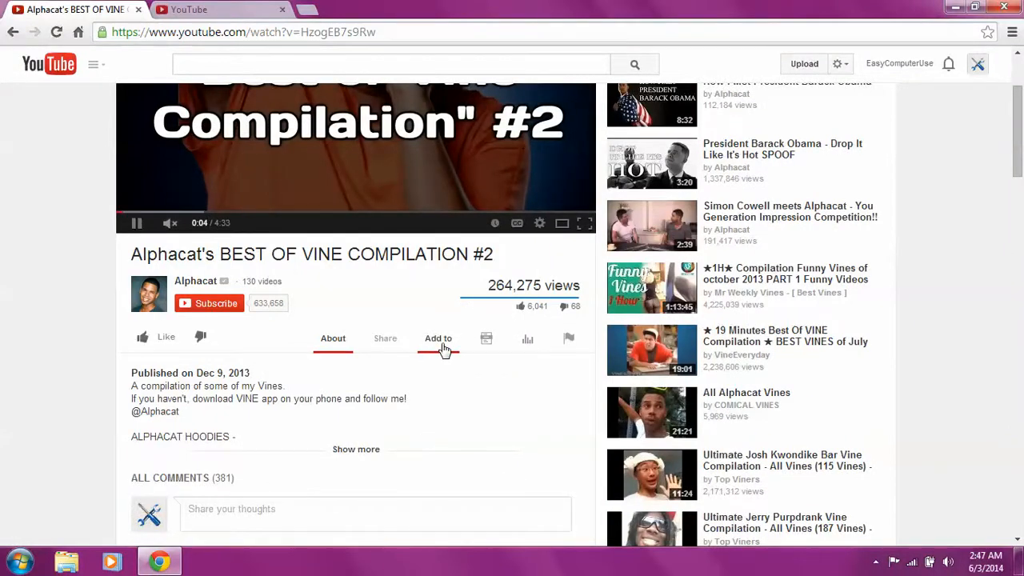
# Step: Add the Vine compilation to Sample via Add to and dismiss the note box
pyautogui.click(441, 342)
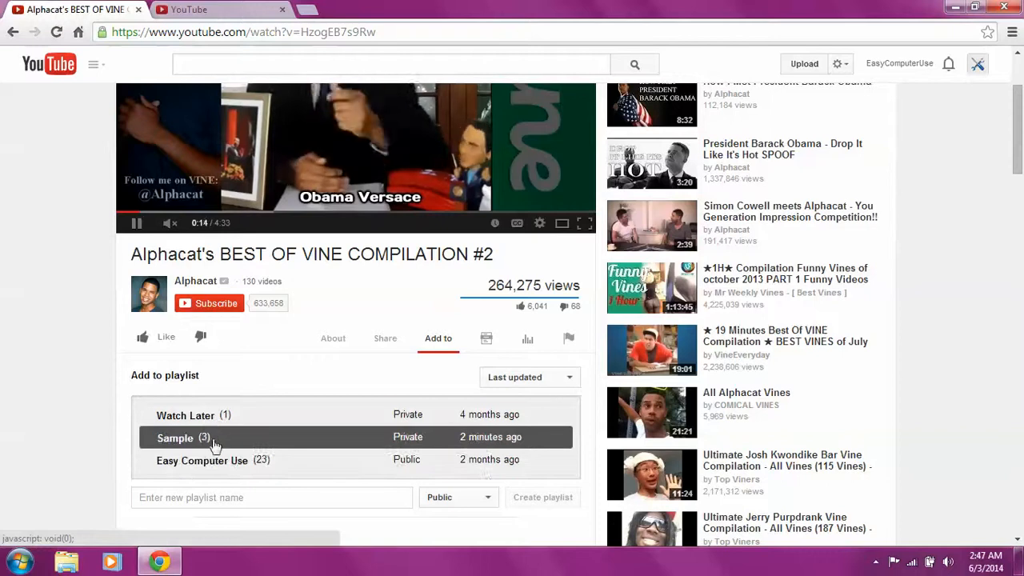
pyautogui.click(214, 442)
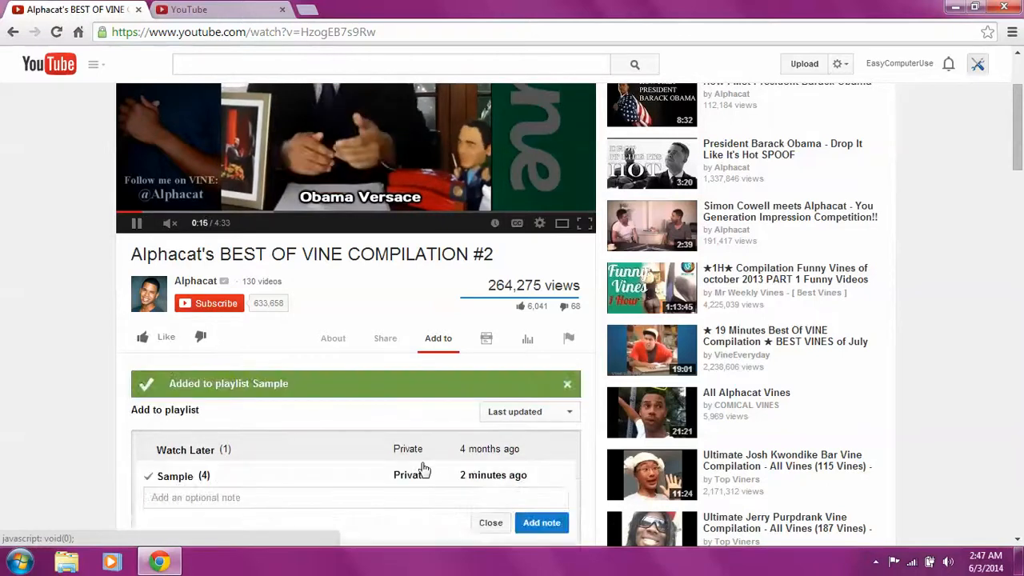
pyautogui.click(491, 523)
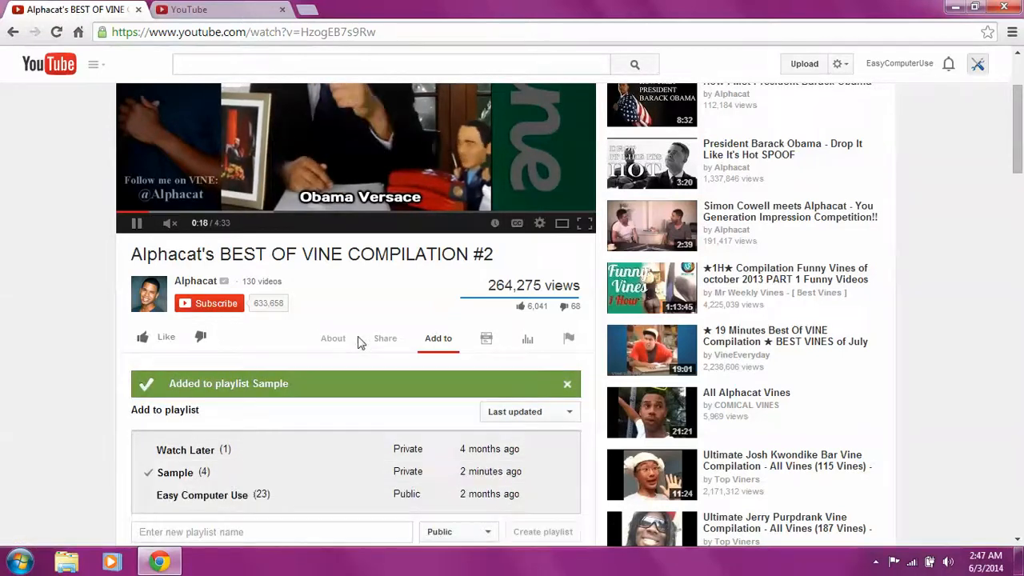
pyautogui.scroll(3, 360, 342)
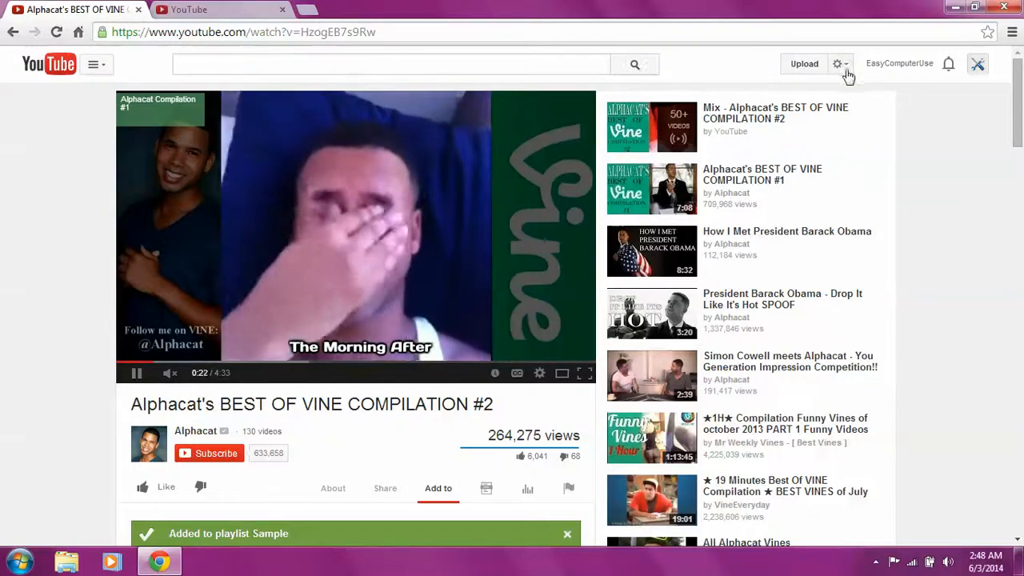
pyautogui.click(244, 31)
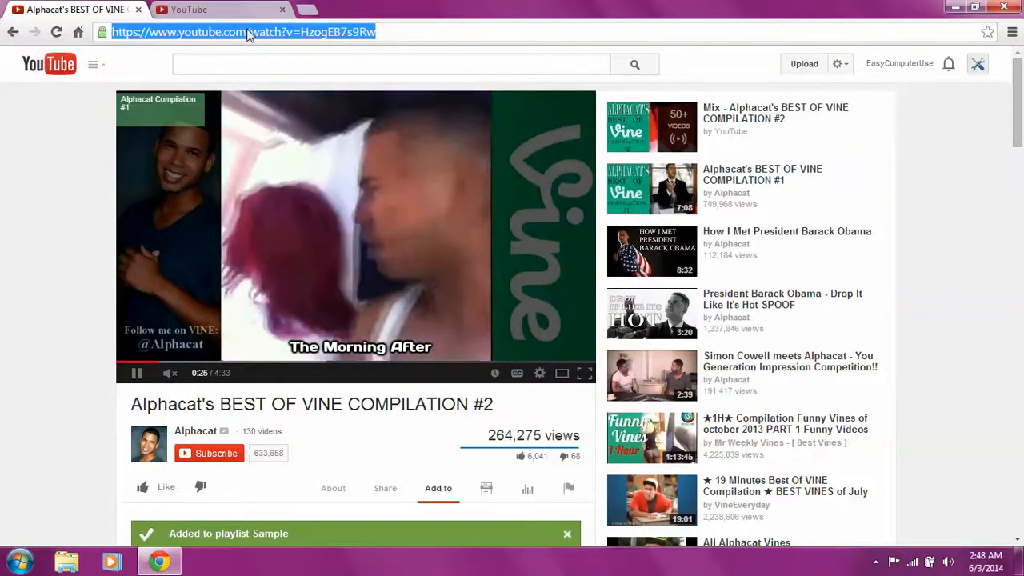
pyautogui.write('www.youtube.com')
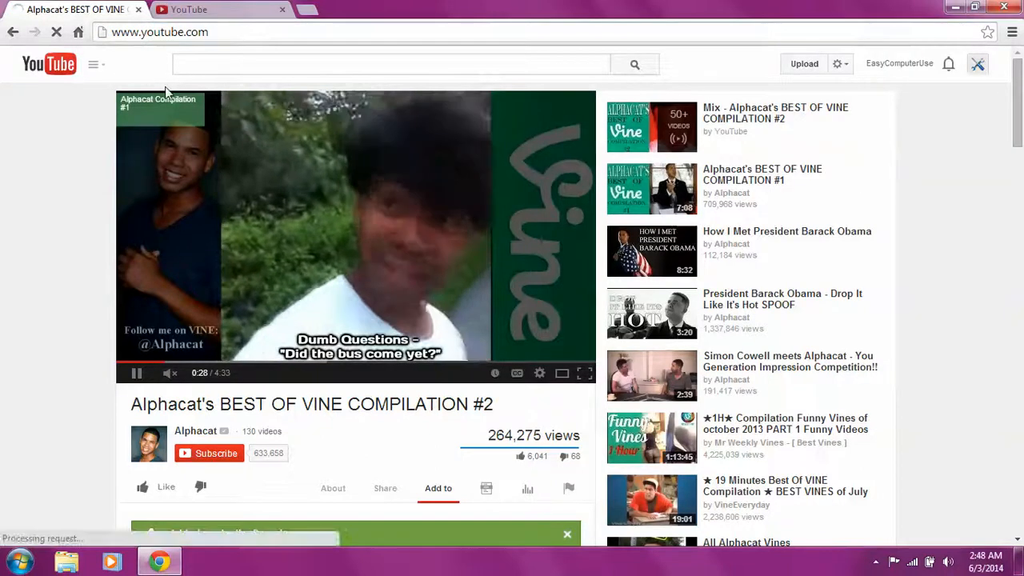
pyautogui.press('Return')
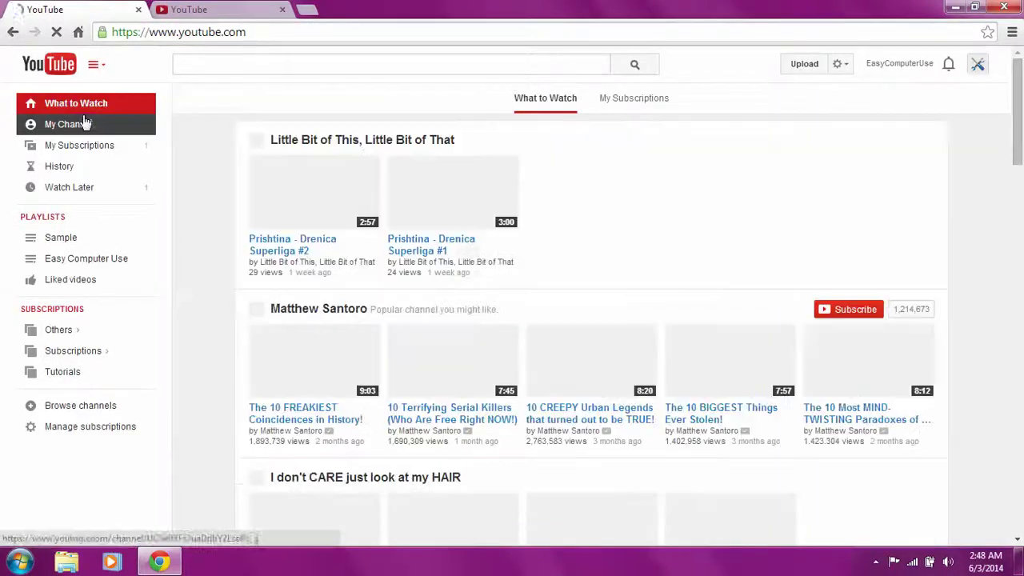
pyautogui.click(84, 123)
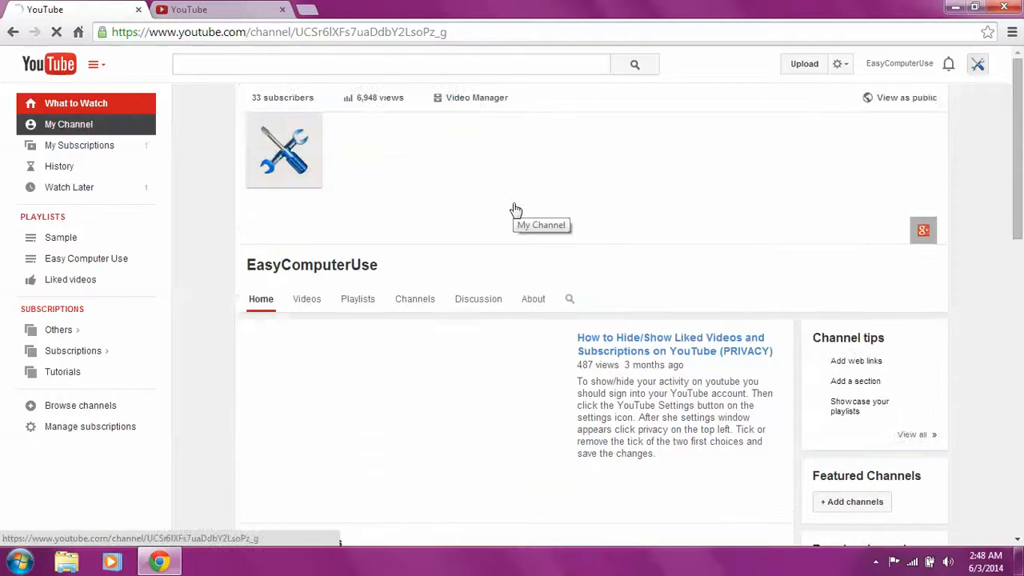
pyautogui.click(358, 299)
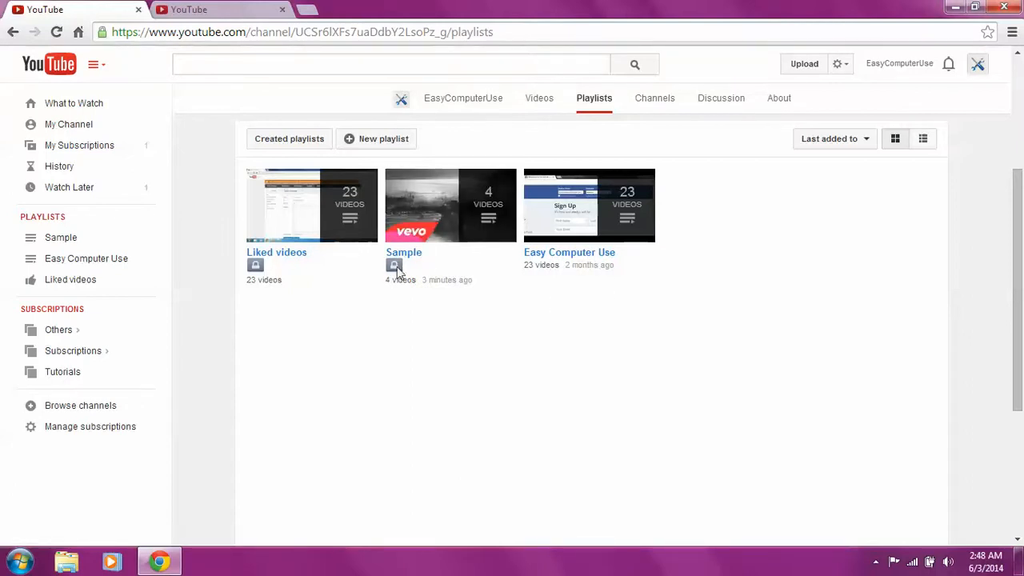
# Step: Reach the Sample playlist's own page showing its four videos, via Play all, Back and the playlist link
pyautogui.click(428, 236)
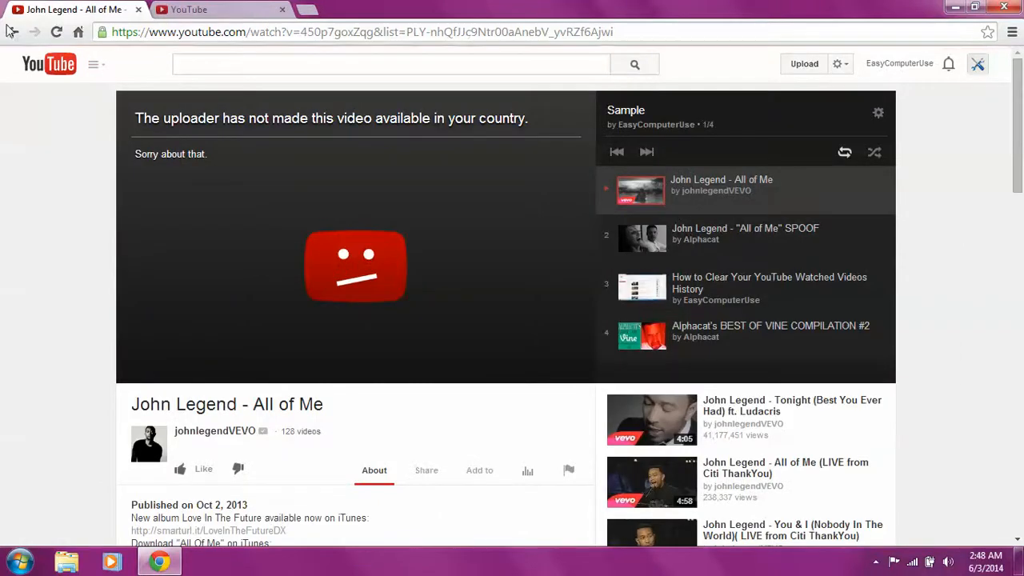
pyautogui.click(12, 31)
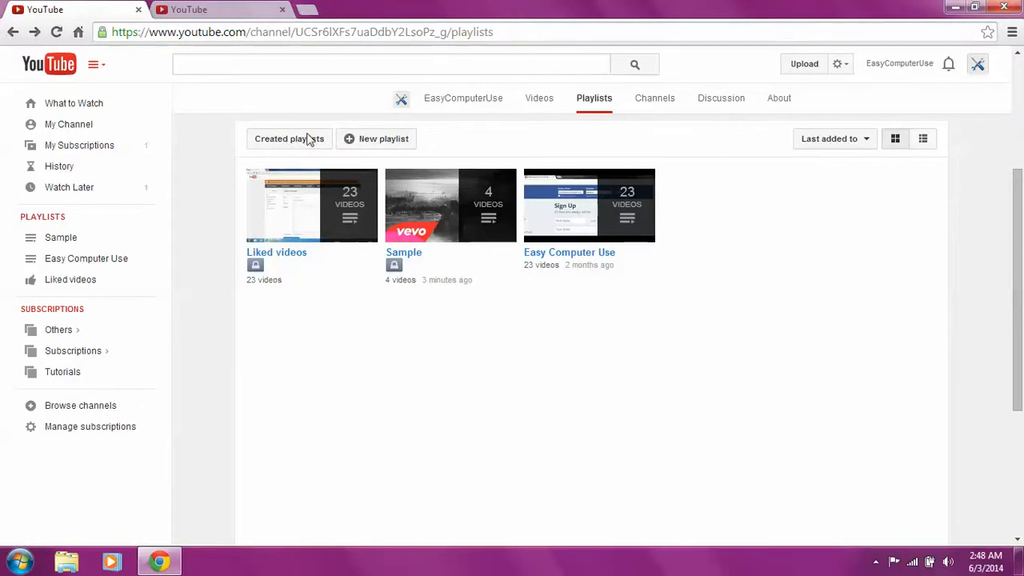
pyautogui.click(436, 200)
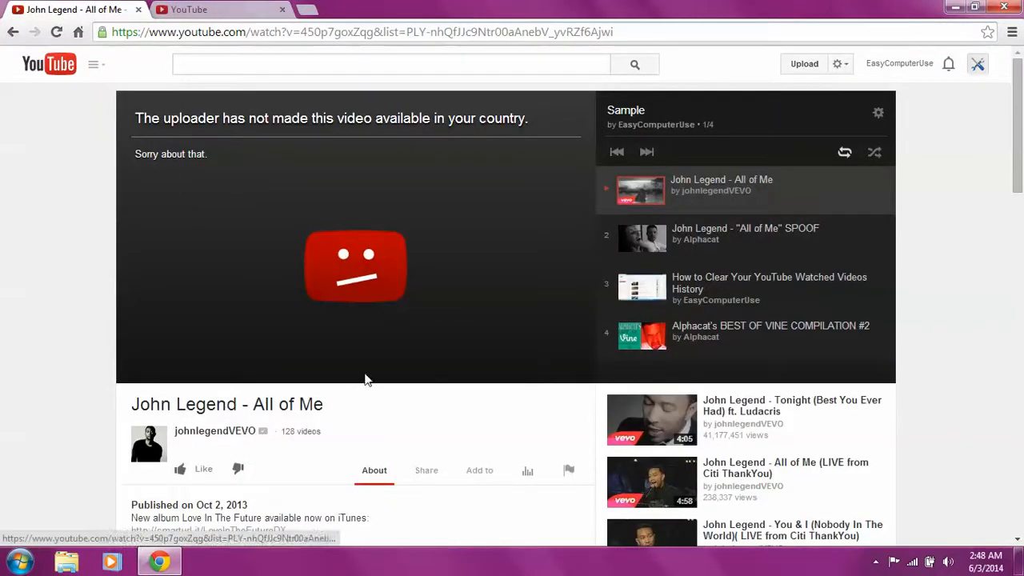
pyautogui.click(880, 120)
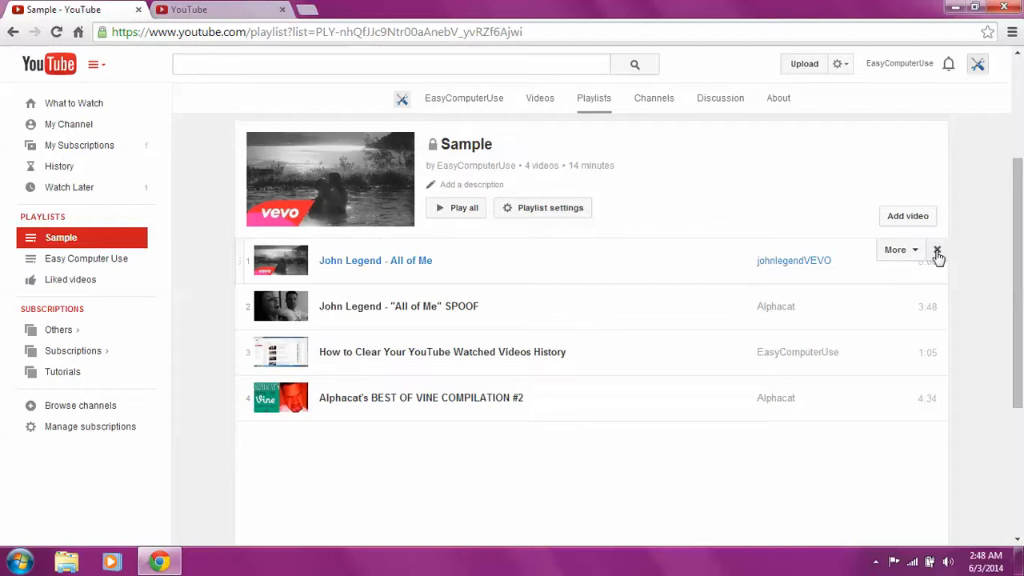
pyautogui.moveTo(592, 353)
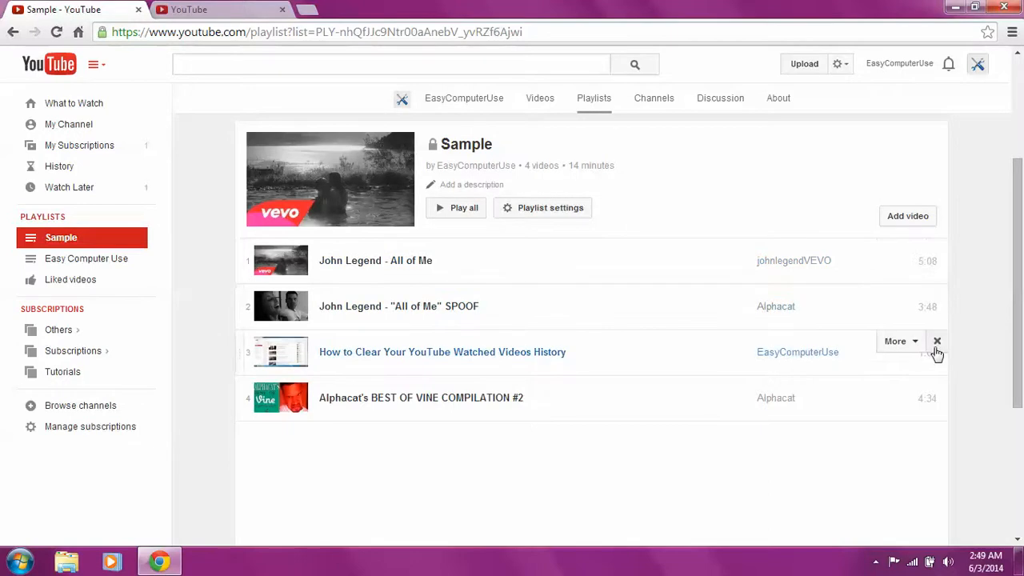
# Step: Remove 'How to Clear Your YouTube Watched Videos History' from Sample and bring up Playlist settings
pyautogui.click(937, 341)
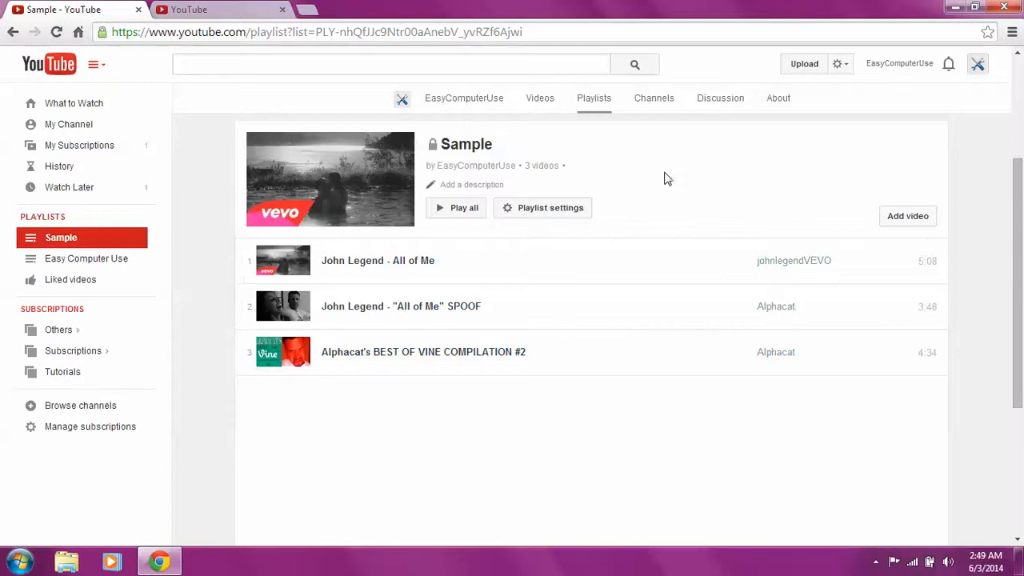
pyautogui.click(434, 148)
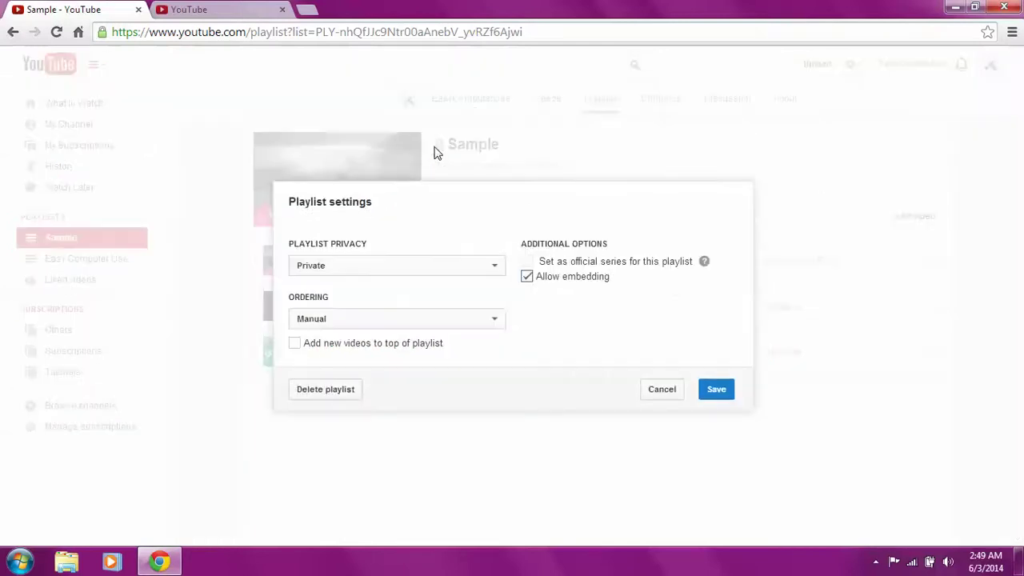
pyautogui.click(342, 267)
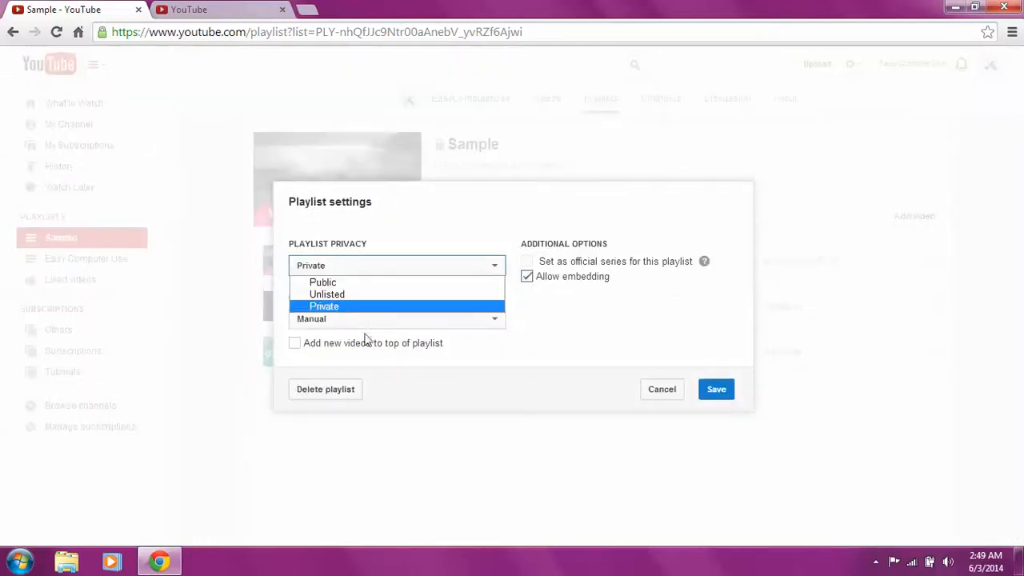
pyautogui.click(477, 392)
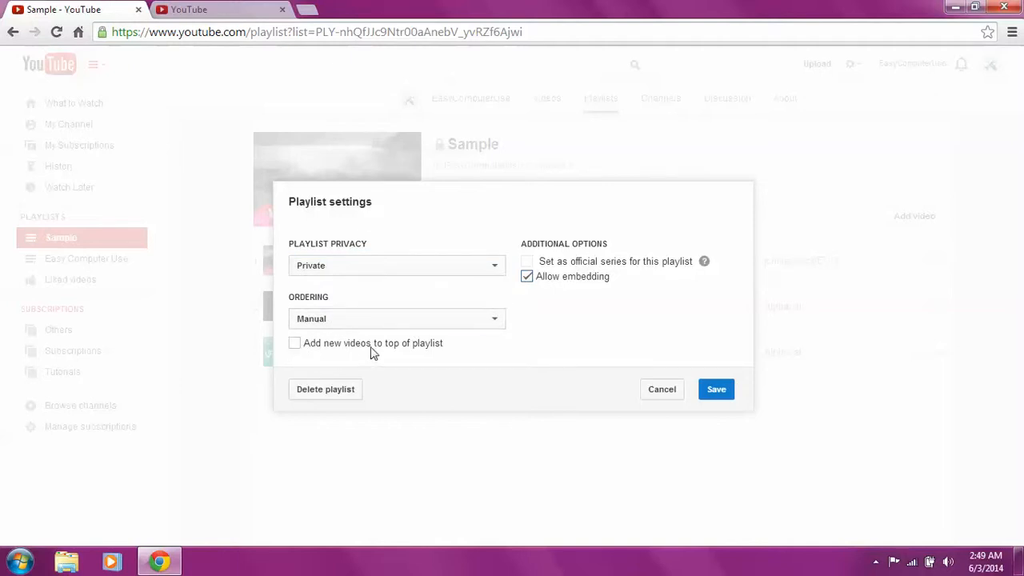
# Step: Delete the Sample playlist and confirm with 'Yes, delete it'
pyautogui.click(325, 389)
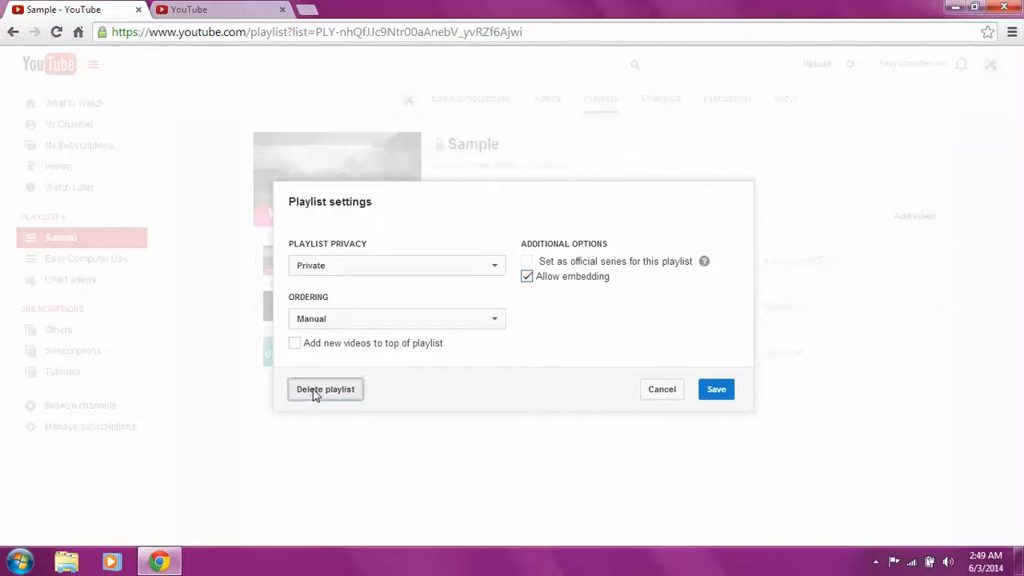
pyautogui.click(698, 339)
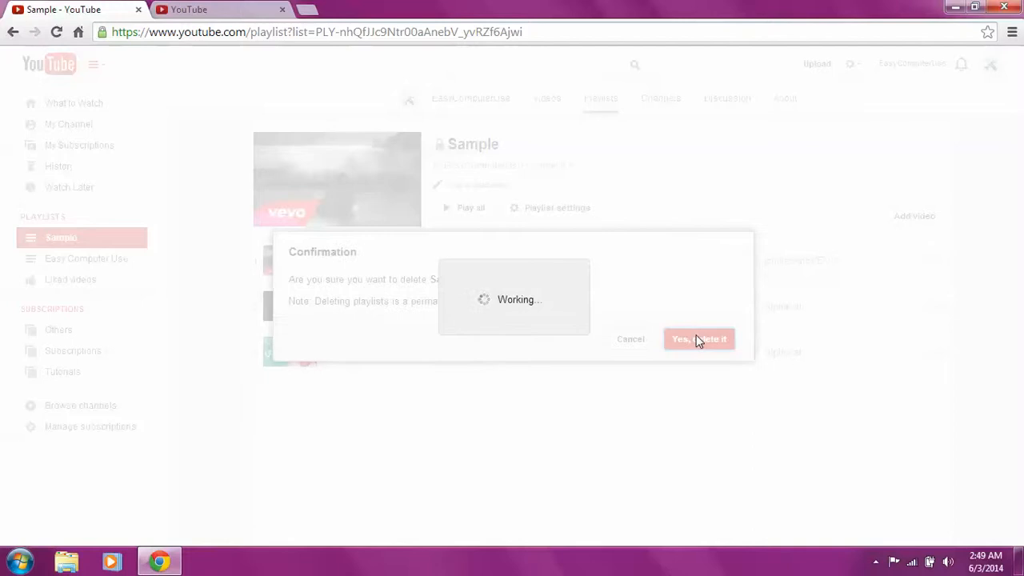